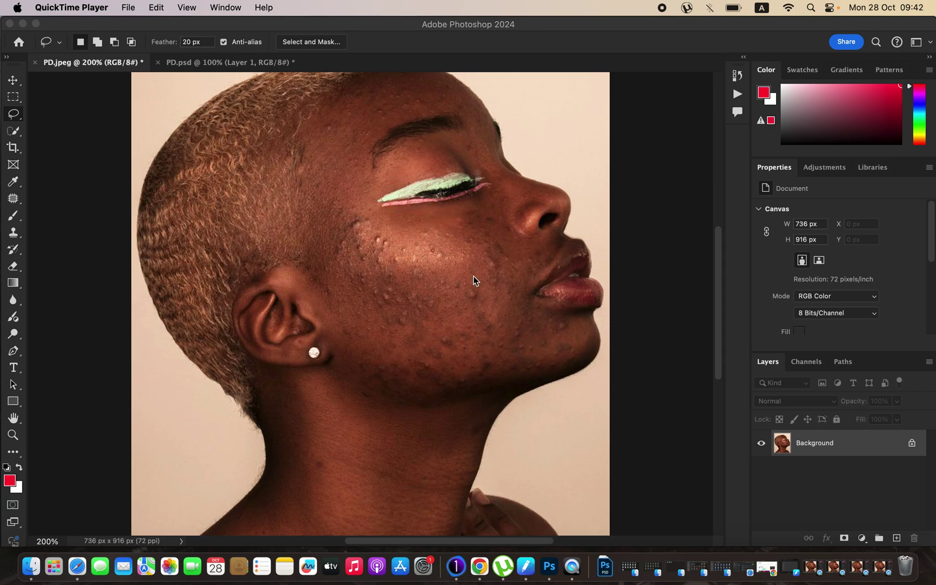
# Duplicate the Background layer and activate the Patch Tool
pyautogui.click(831, 447)
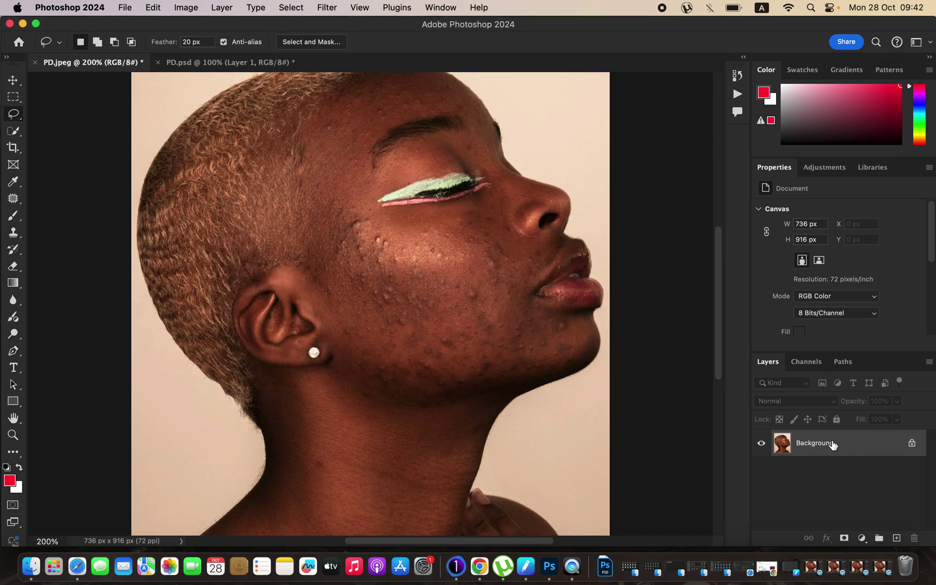
pyautogui.press('super+j')
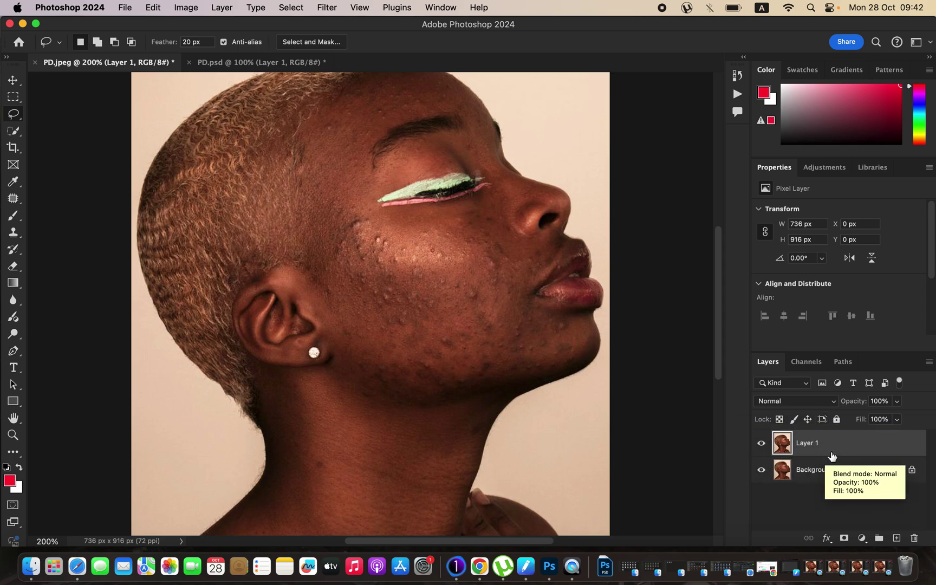
pyautogui.click(11, 202)
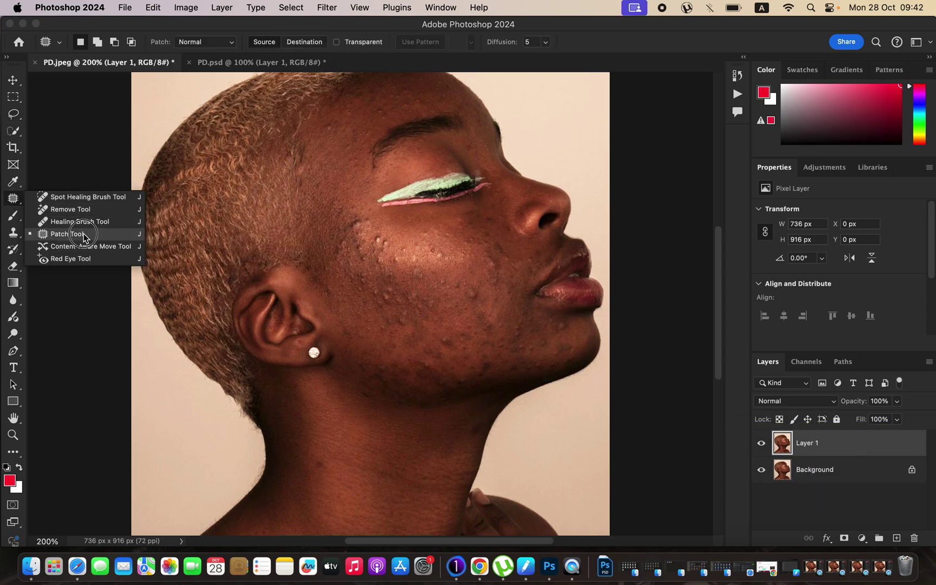
pyautogui.click(86, 234)
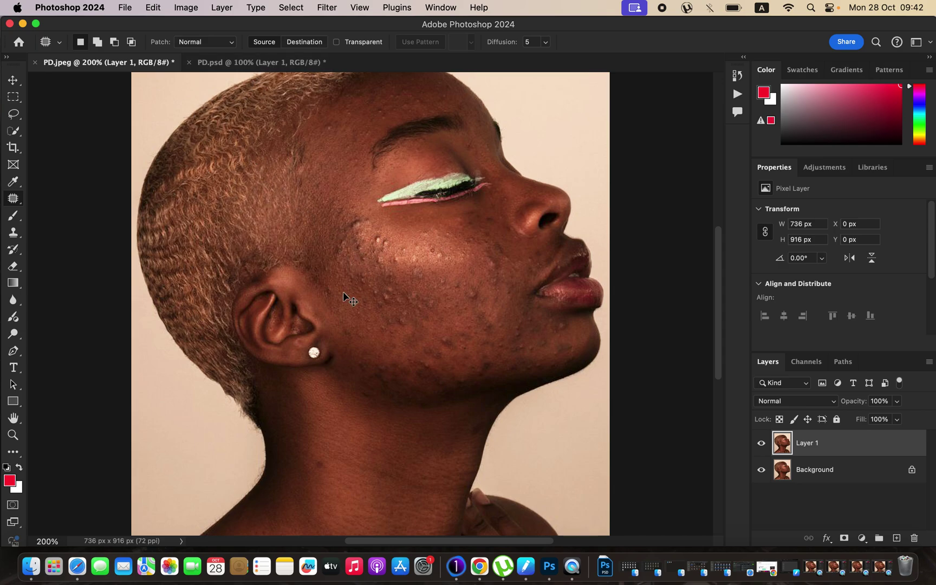
# Patch the blemish, about 15 by 22 px, on the bright highlight of the upper cheek with clean skin beside it
pyautogui.scroll(2, 344, 293)
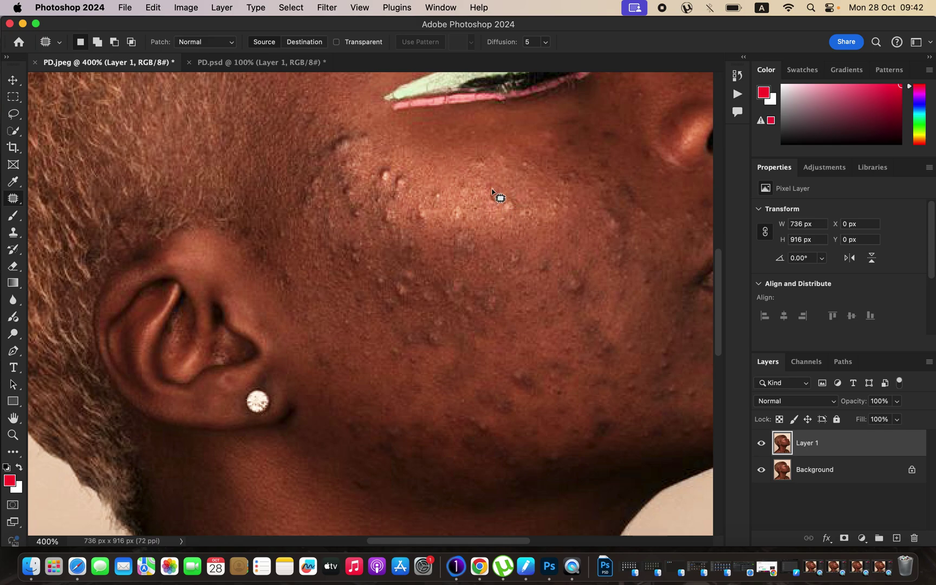
pyautogui.moveTo(489, 181)
pyautogui.mouseDown()
pyautogui.moveTo(501, 206)
pyautogui.moveTo(503, 189)
pyautogui.mouseUp()
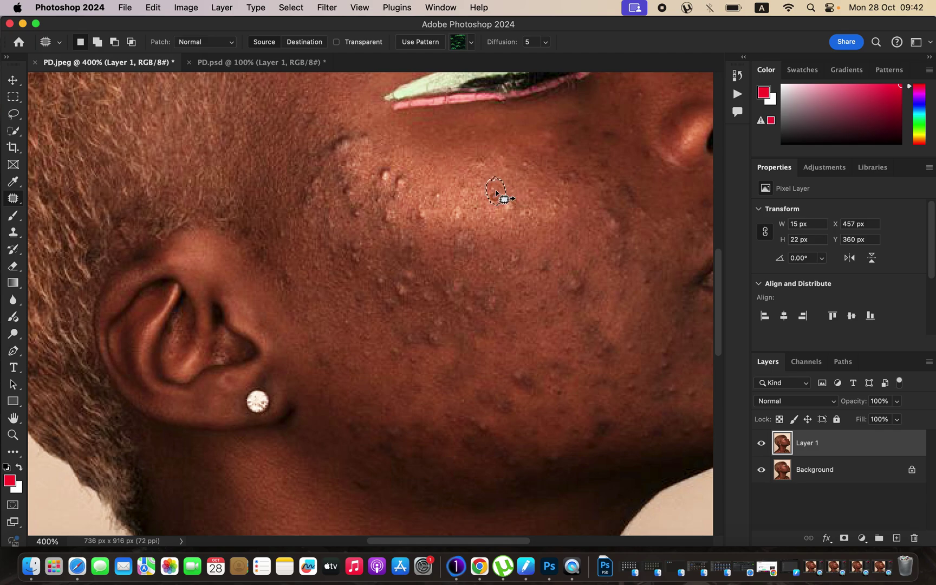
pyautogui.moveTo(500, 192); pyautogui.dragTo(522, 191)
pyautogui.moveTo(510, 203)
pyautogui.mouseDown()
pyautogui.moveTo(527, 212)
pyautogui.moveTo(493, 198)
pyautogui.moveTo(497, 191)
pyautogui.mouseUp()
pyautogui.click(497, 191)
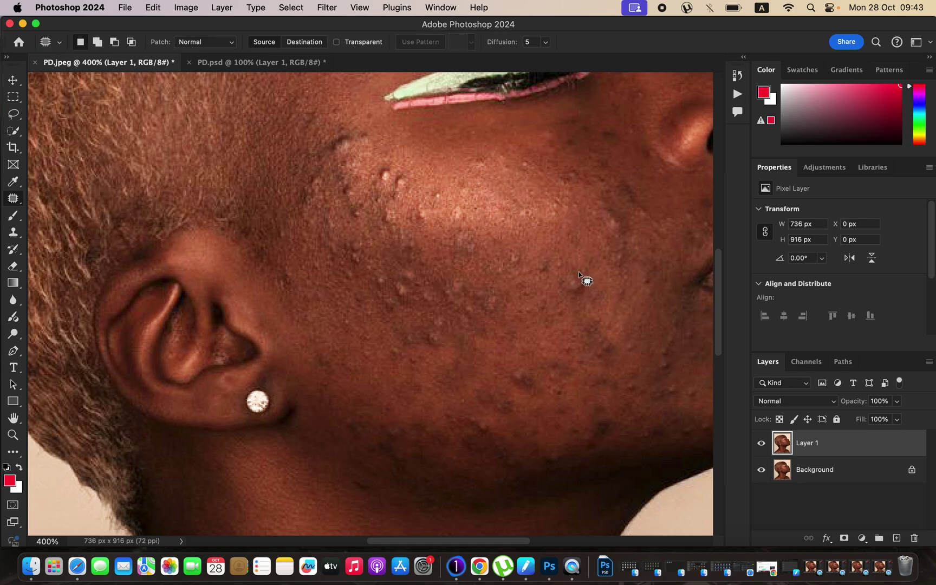
# Patch the bumps on the mid cheek between the highlight and the mouth with nearby smooth skin
pyautogui.moveTo(578, 270)
pyautogui.mouseDown()
pyautogui.moveTo(573, 302)
pyautogui.moveTo(584, 275)
pyautogui.moveTo(590, 282)
pyautogui.moveTo(580, 288)
pyautogui.moveTo(621, 294)
pyautogui.mouseUp()
pyautogui.click(610, 294)
pyautogui.moveTo(541, 260); pyautogui.dragTo(543, 263)
pyautogui.moveTo(547, 263); pyautogui.dragTo(548, 244)
pyautogui.moveTo(557, 255)
pyautogui.mouseDown()
pyautogui.moveTo(554, 266)
pyautogui.moveTo(547, 256)
pyautogui.moveTo(556, 251)
pyautogui.moveTo(502, 253)
pyautogui.moveTo(511, 247)
pyautogui.mouseUp()
pyautogui.moveTo(515, 256); pyautogui.dragTo(548, 256)
pyautogui.press('super+d')
# Patch the raised bumps along the cheekbone, from the highlight's lower edge to the temple below the eye corner
pyautogui.moveTo(424, 216)
pyautogui.mouseDown()
pyautogui.moveTo(424, 225)
pyautogui.moveTo(425, 215)
pyautogui.mouseUp()
pyautogui.moveTo(425, 220); pyautogui.dragTo(441, 225)
pyautogui.press('super+d')
pyautogui.moveTo(398, 183)
pyautogui.mouseDown()
pyautogui.moveTo(407, 202)
pyautogui.moveTo(404, 183)
pyautogui.moveTo(418, 162)
pyautogui.mouseUp()
pyautogui.press('super+d')
pyautogui.moveTo(339, 136)
pyautogui.mouseDown()
pyautogui.moveTo(354, 146)
pyautogui.moveTo(352, 128)
pyautogui.mouseUp()
pyautogui.moveTo(349, 136); pyautogui.dragTo(349, 113)
pyautogui.press('super+d')
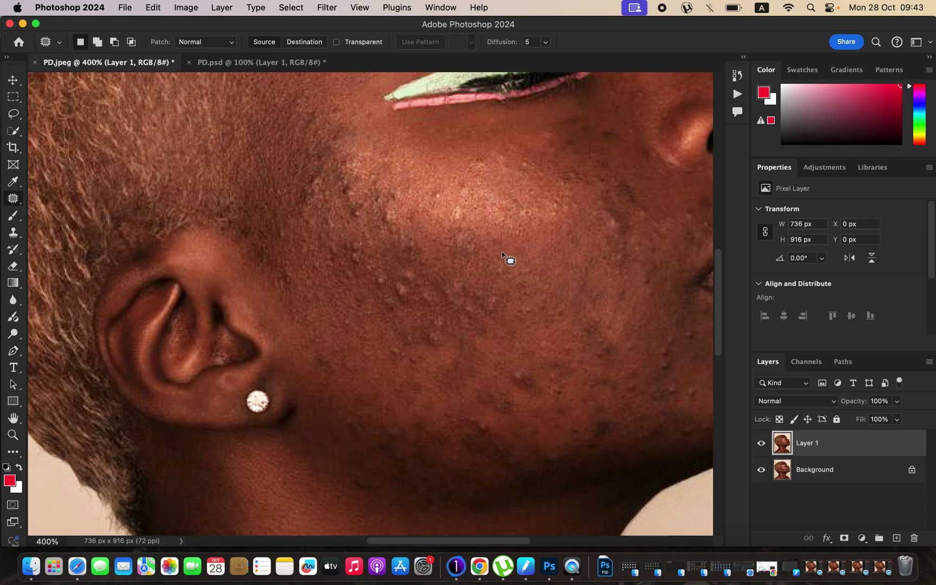
# Patch the dark spots on the cheek below the nose and the cluster on the lower cheek
pyautogui.moveTo(611, 210); pyautogui.dragTo(607, 217)
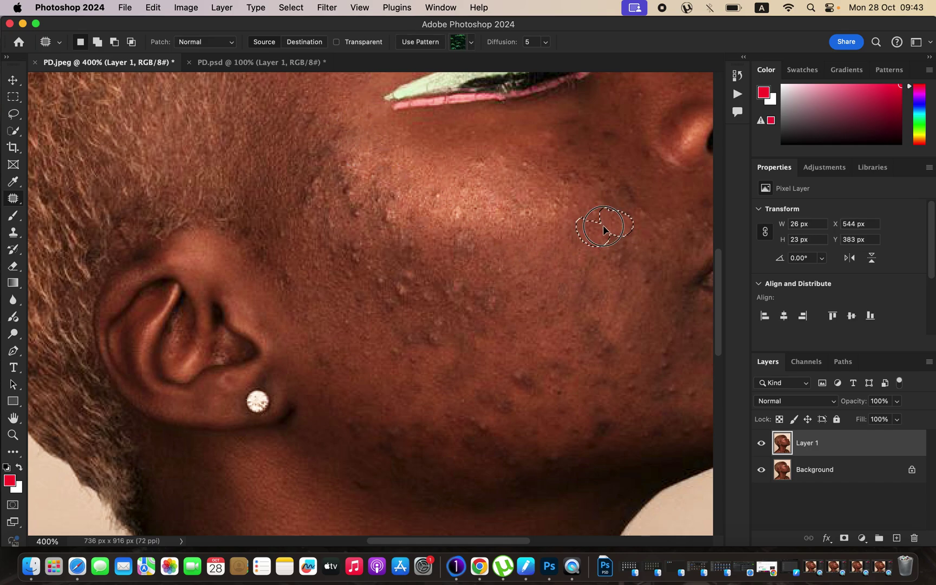
pyautogui.moveTo(624, 178)
pyautogui.mouseDown()
pyautogui.moveTo(635, 200)
pyautogui.moveTo(627, 183)
pyautogui.moveTo(607, 201)
pyautogui.mouseUp()
pyautogui.moveTo(535, 382); pyautogui.dragTo(528, 359)
pyautogui.press('super+d')
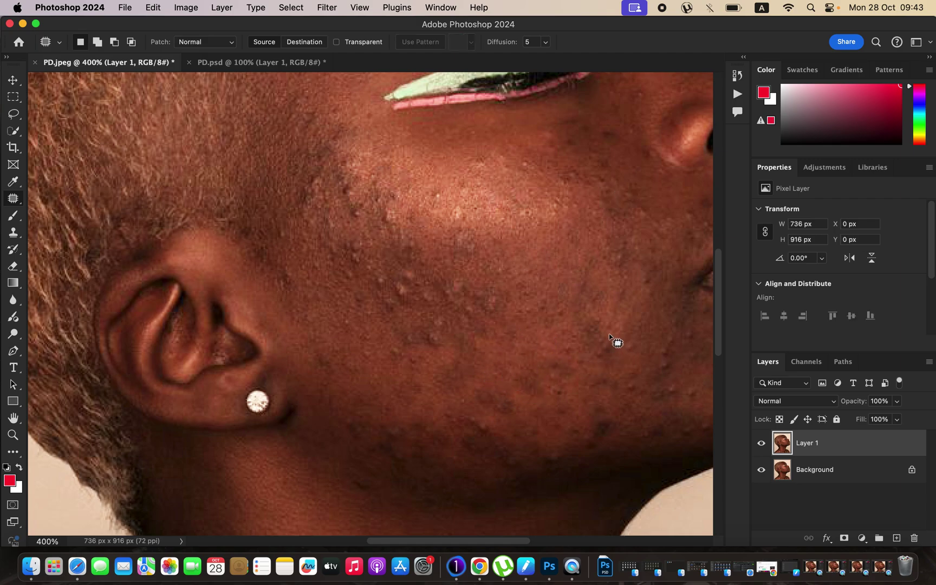
# Patch the marks on the cheek near the mouth and at its lower centre, dismissing the selection warning
pyautogui.moveTo(654, 339)
pyautogui.mouseDown()
pyautogui.moveTo(670, 367)
pyautogui.moveTo(652, 342)
pyautogui.mouseUp()
pyautogui.moveTo(429, 318)
pyautogui.mouseDown()
pyautogui.moveTo(433, 346)
pyautogui.moveTo(435, 321)
pyautogui.mouseUp()
pyautogui.moveTo(434, 332)
pyautogui.mouseDown()
pyautogui.moveTo(403, 345)
pyautogui.moveTo(408, 327)
pyautogui.moveTo(435, 342)
pyautogui.mouseUp()
pyautogui.press('super+d')
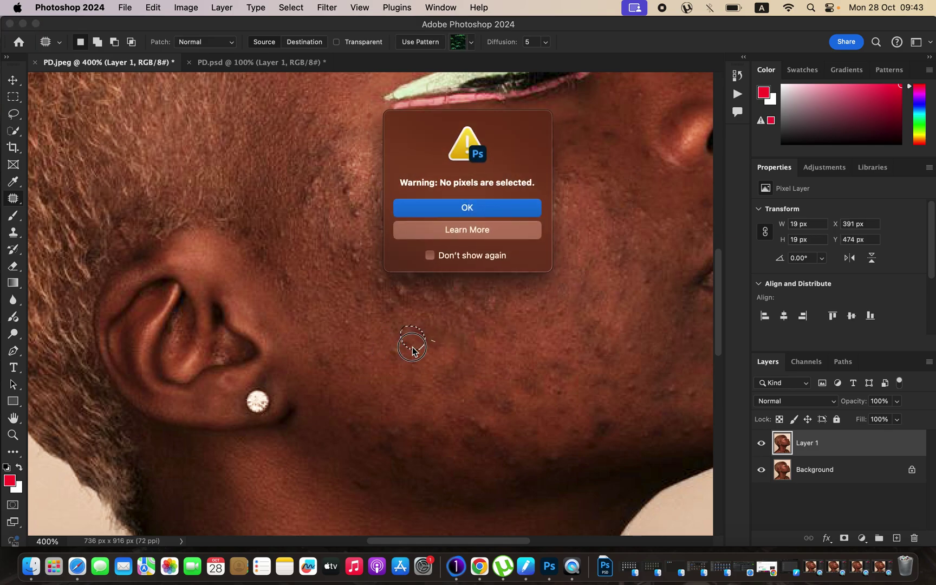
pyautogui.press('Return')
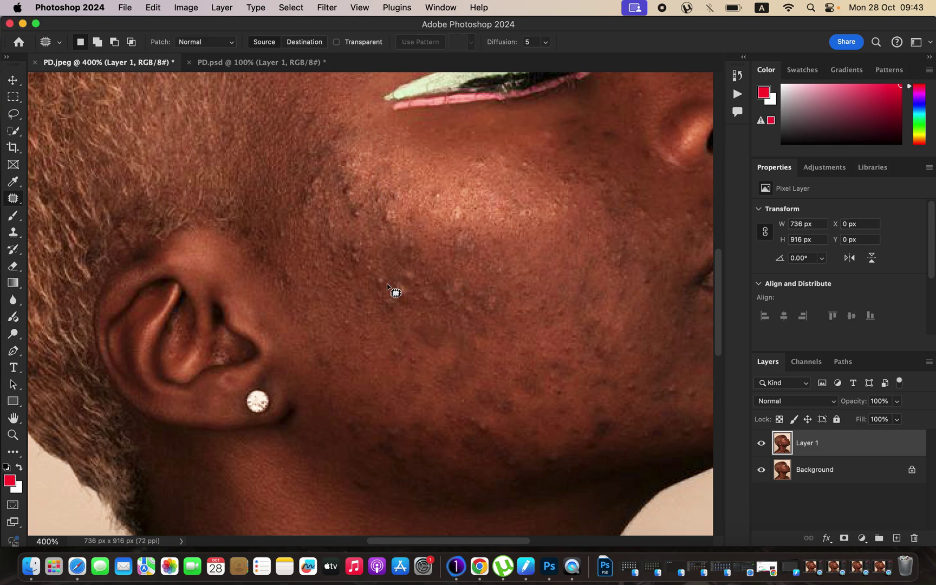
# Patch the bumps on the central cheek in front of the ear with smoother skin around them
pyautogui.moveTo(376, 300); pyautogui.dragTo(382, 290)
pyautogui.moveTo(387, 302); pyautogui.dragTo(363, 323)
pyautogui.click(402, 307)
pyautogui.moveTo(382, 276)
pyautogui.mouseDown()
pyautogui.moveTo(381, 269)
pyautogui.moveTo(386, 276)
pyautogui.mouseUp()
pyautogui.moveTo(384, 277); pyautogui.dragTo(372, 298)
pyautogui.moveTo(406, 264)
pyautogui.mouseDown()
pyautogui.moveTo(405, 305)
pyautogui.moveTo(408, 271)
pyautogui.moveTo(379, 288)
pyautogui.moveTo(407, 266)
pyautogui.moveTo(414, 238)
pyautogui.moveTo(453, 265)
pyautogui.mouseUp()
pyautogui.press('super+d')
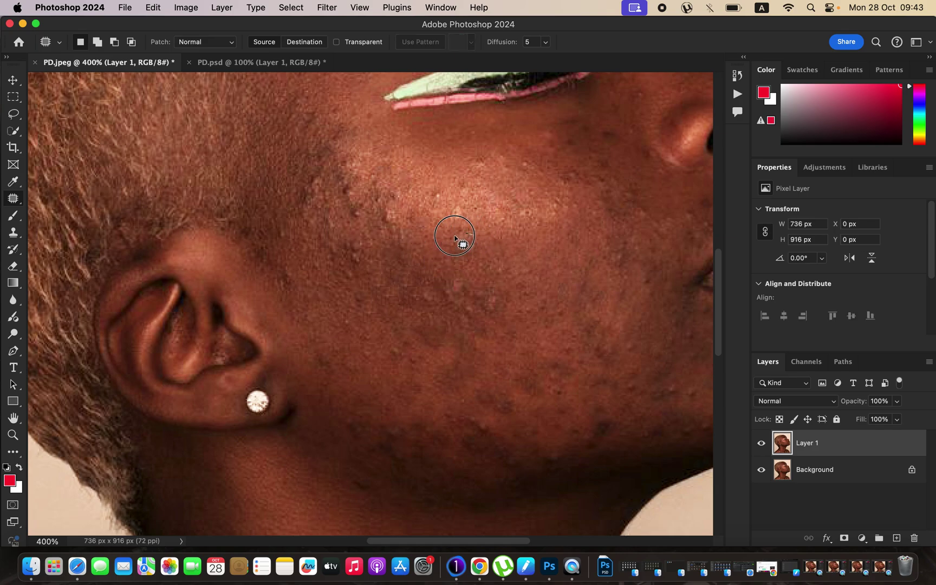
# Patch the remaining bumps in the middle of the cheek below the highlight
pyautogui.moveTo(493, 297)
pyautogui.mouseDown()
pyautogui.moveTo(507, 299)
pyautogui.moveTo(499, 279)
pyautogui.mouseUp()
pyautogui.moveTo(494, 288)
pyautogui.mouseDown()
pyautogui.moveTo(499, 269)
pyautogui.moveTo(454, 283)
pyautogui.mouseUp()
pyautogui.click(508, 271)
pyautogui.click(440, 275)
pyautogui.moveTo(451, 284); pyautogui.dragTo(464, 261)
# Patch the dark spots on the lower cheek along the jaw and towards the chin
pyautogui.click(609, 352)
pyautogui.moveTo(607, 414); pyautogui.dragTo(588, 436)
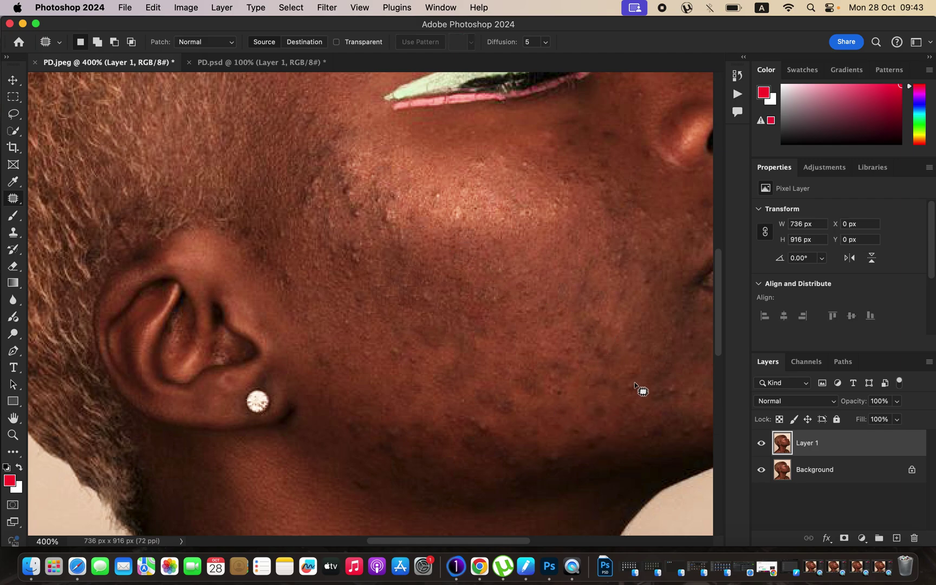
pyautogui.moveTo(641, 405); pyautogui.dragTo(637, 380)
pyautogui.moveTo(634, 391)
pyautogui.mouseDown()
pyautogui.moveTo(642, 359)
pyautogui.moveTo(672, 384)
pyautogui.mouseUp()
pyautogui.click(676, 386)
pyautogui.moveTo(667, 395)
pyautogui.mouseDown()
pyautogui.moveTo(634, 406)
pyautogui.moveTo(672, 395)
pyautogui.mouseUp()
# Patch the bumps on the ear side of the cheekbone next to the highlight and clear the selection
pyautogui.moveTo(350, 240)
pyautogui.mouseDown()
pyautogui.moveTo(351, 267)
pyautogui.moveTo(358, 237)
pyautogui.moveTo(384, 278)
pyautogui.moveTo(393, 217)
pyautogui.moveTo(382, 230)
pyautogui.mouseUp()
pyautogui.press('super+d')
pyautogui.moveTo(406, 226); pyautogui.dragTo(386, 230)
pyautogui.moveTo(344, 183)
pyautogui.mouseDown()
pyautogui.moveTo(337, 221)
pyautogui.moveTo(388, 215)
pyautogui.mouseUp()
pyautogui.moveTo(380, 195); pyautogui.dragTo(380, 190)
pyautogui.moveTo(378, 200); pyautogui.dragTo(391, 219)
pyautogui.click(526, 226)
# Toggle the visibility of Layer 1 to compare the patched skin with the original, and view the whole face at 200%
pyautogui.click(762, 443)
pyautogui.click(764, 444)
pyautogui.click(762, 443)
pyautogui.click(761, 444)
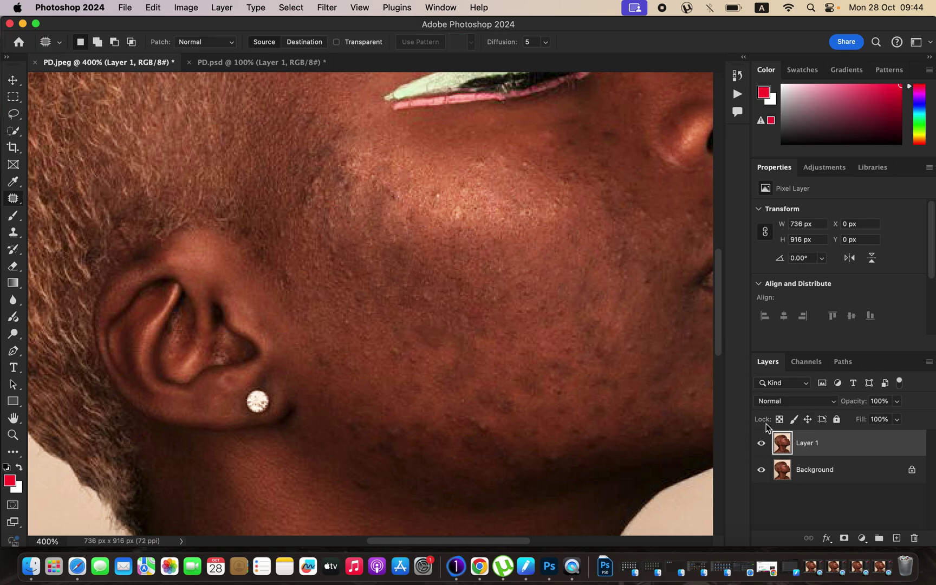
pyautogui.press('super+minus')
pyautogui.press('super+minus')
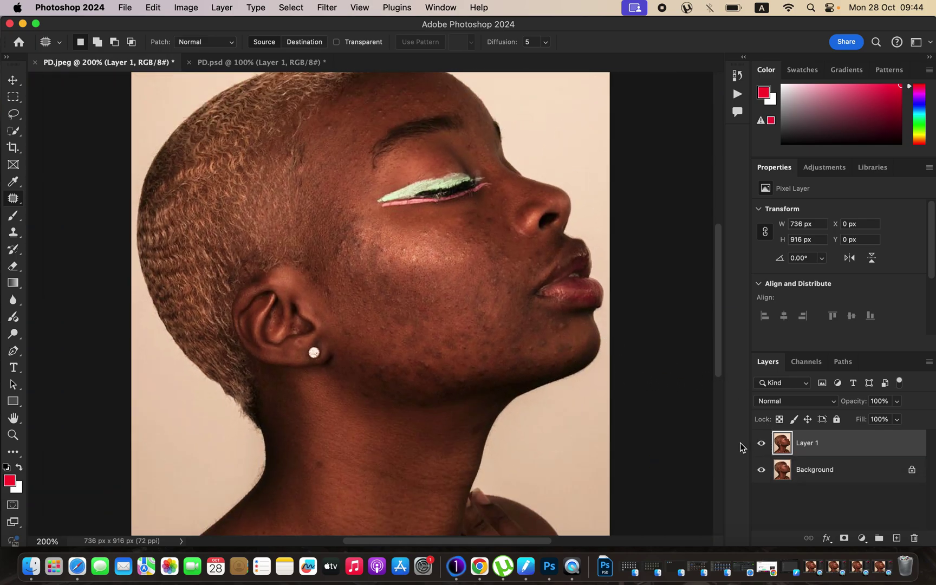
# Switch to the PD.psd document and toggle Layer 1 to compare its retouched skin with the original at 200%
pyautogui.click(256, 63)
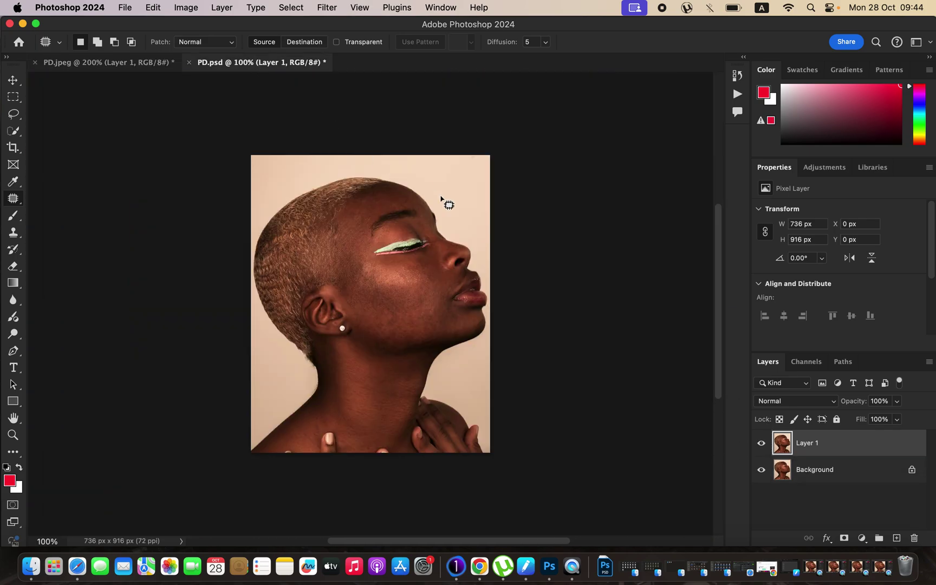
pyautogui.press('super+equal')
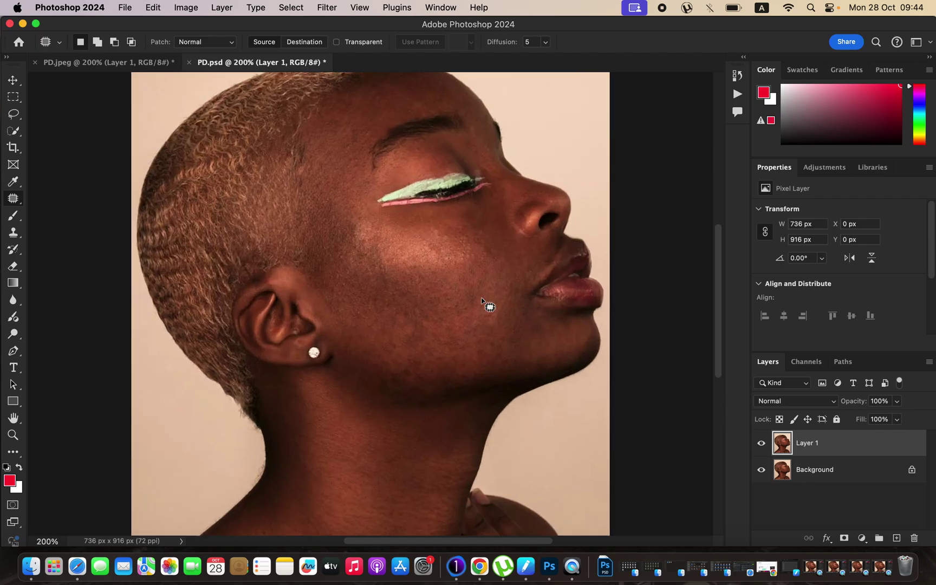
pyautogui.click(761, 444)
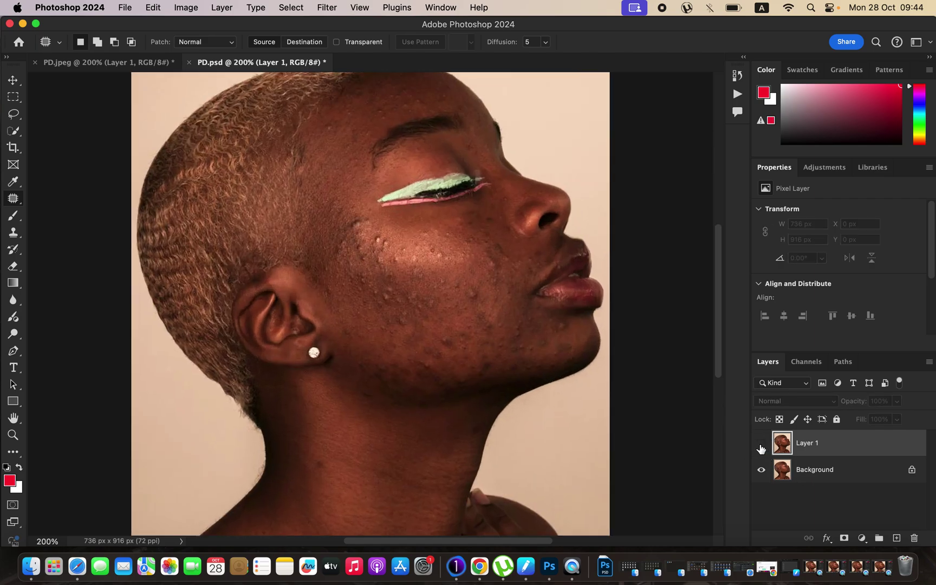
pyautogui.click(762, 449)
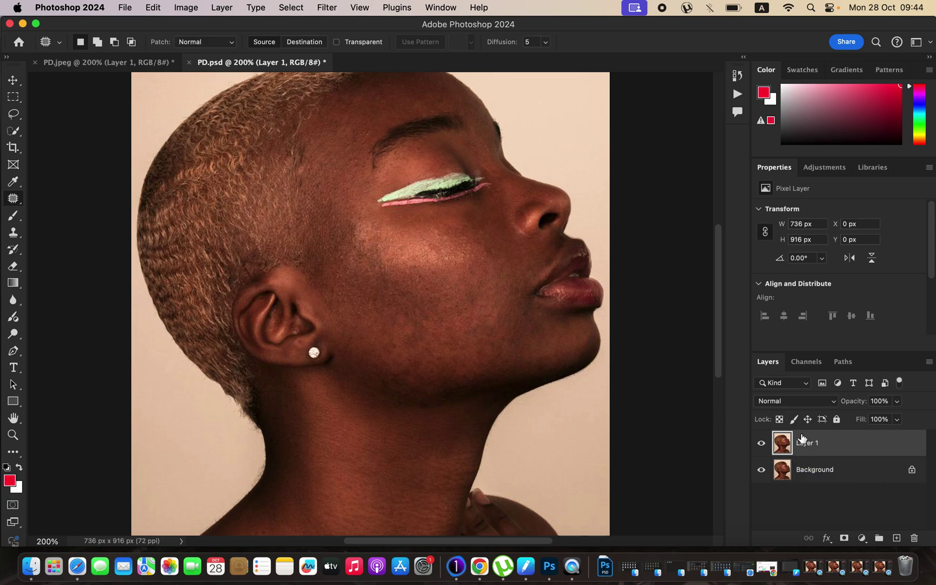
# Duplicate Layer 1 twice, naming the lower copy "low" and the upper copy "high"
pyautogui.press('super+j')
pyautogui.press('super+j')
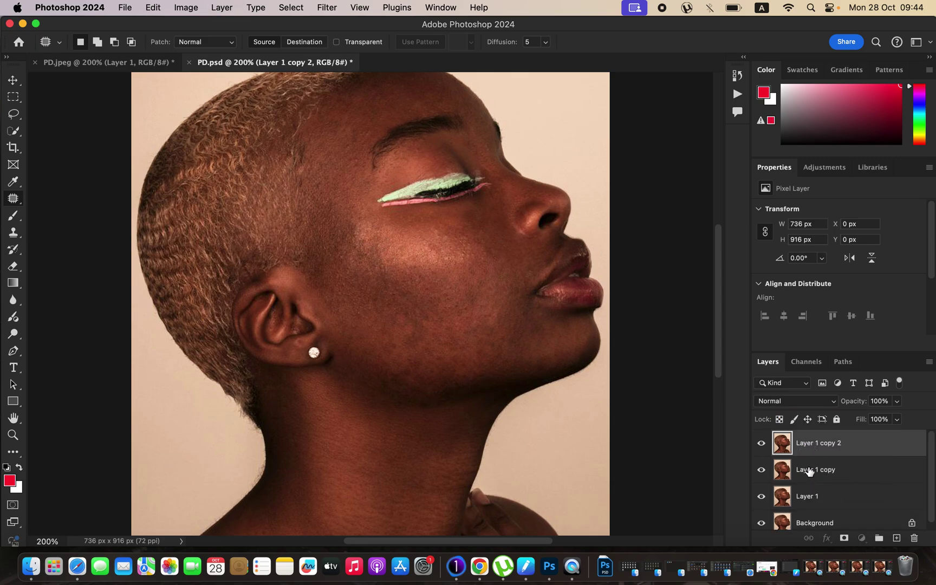
pyautogui.doubleClick(810, 470)
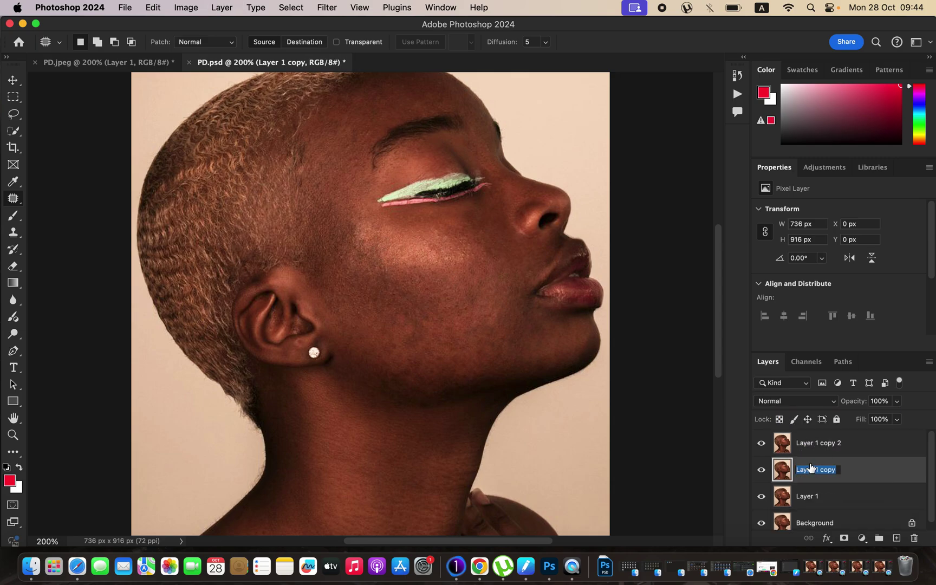
pyautogui.write('ow')
pyautogui.press('Return')
pyautogui.doubleClick(810, 444)
pyautogui.write('h')
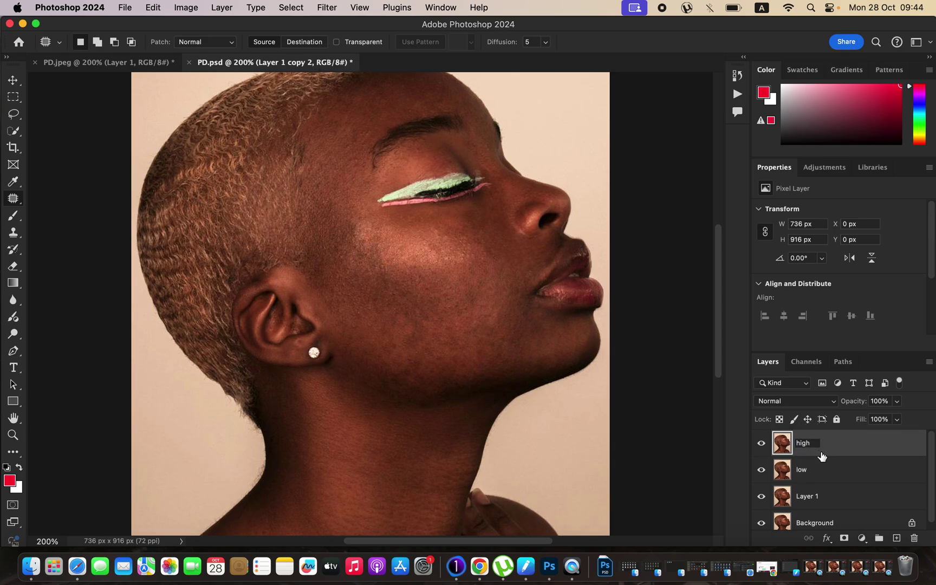
pyautogui.write('igh')
pyautogui.press('Return')
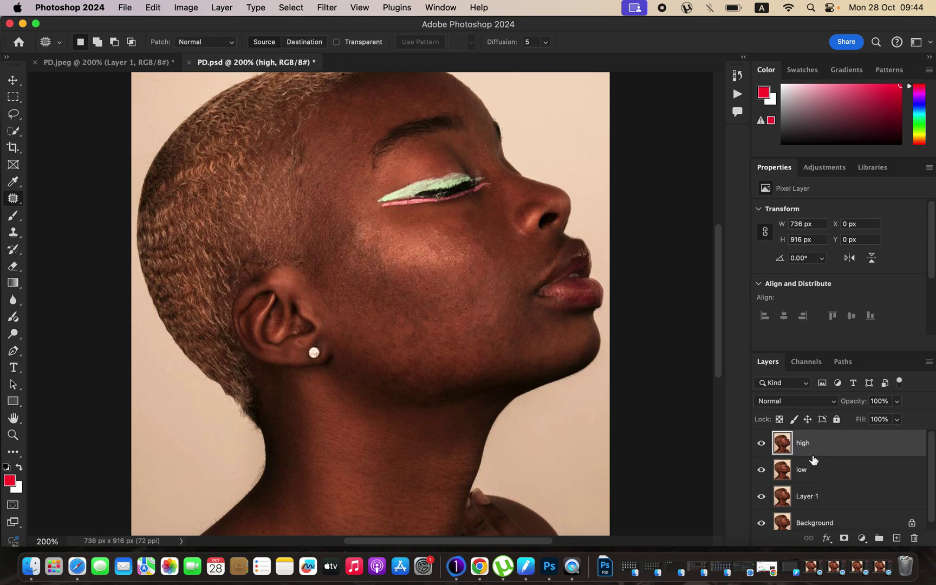
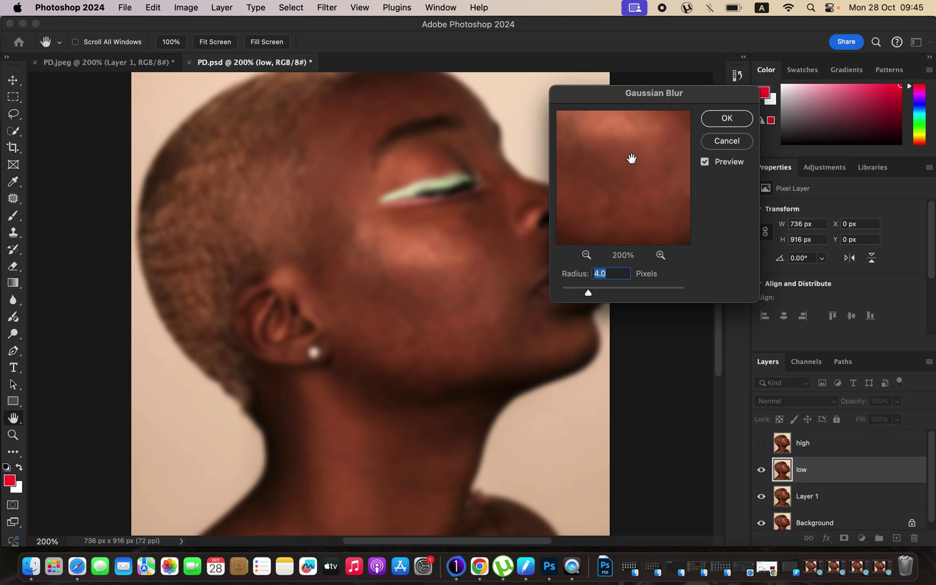
# Apply a Gaussian Blur with a radius of 4.0 pixels to the low layer
pyautogui.moveTo(620, 161); pyautogui.dragTo(603, 240)
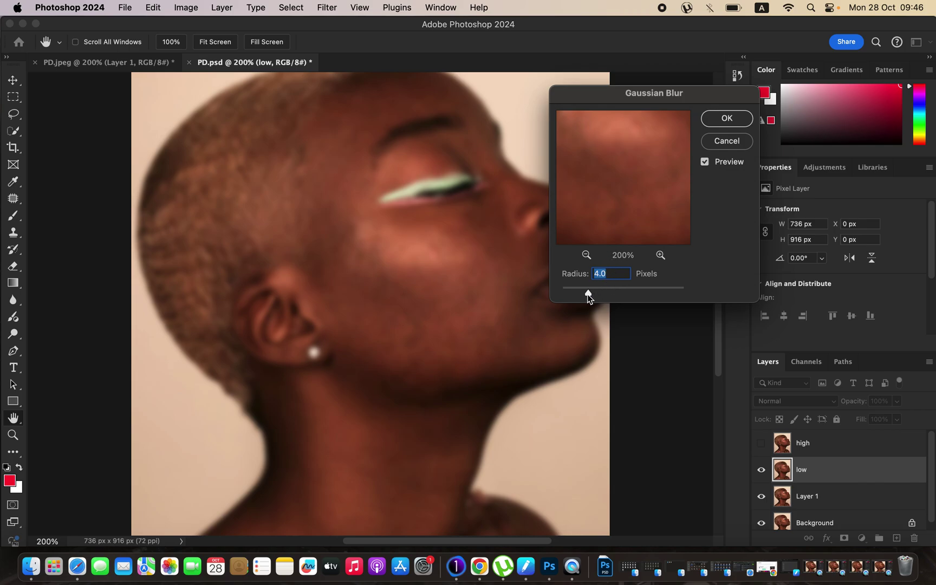
pyautogui.moveTo(583, 294)
pyautogui.mouseDown()
pyautogui.moveTo(555, 291)
pyautogui.moveTo(590, 294)
pyautogui.mouseUp()
pyautogui.click(723, 119)
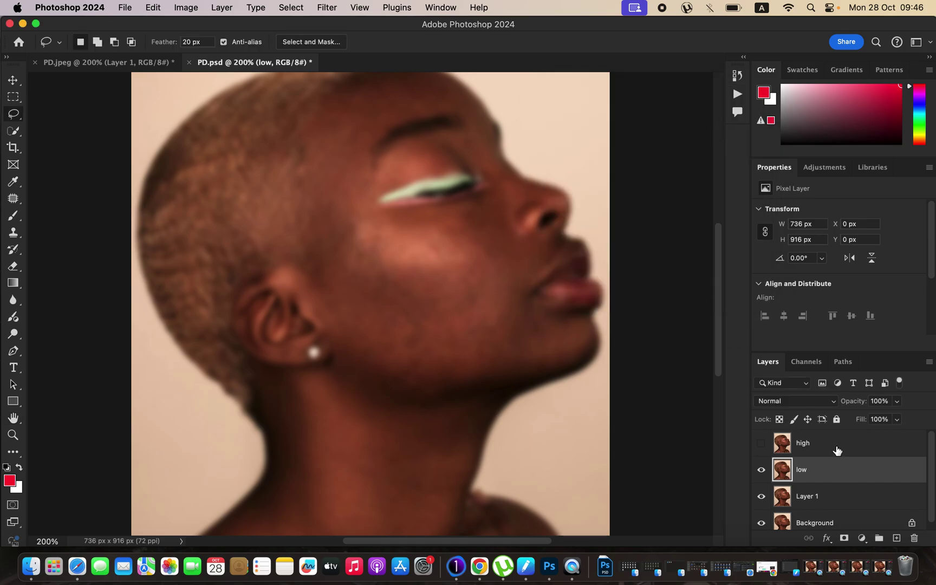
# Select and show the high layer, and configure Apply Image on it with low as source layer and Subtract blending
pyautogui.click(831, 450)
pyautogui.click(761, 449)
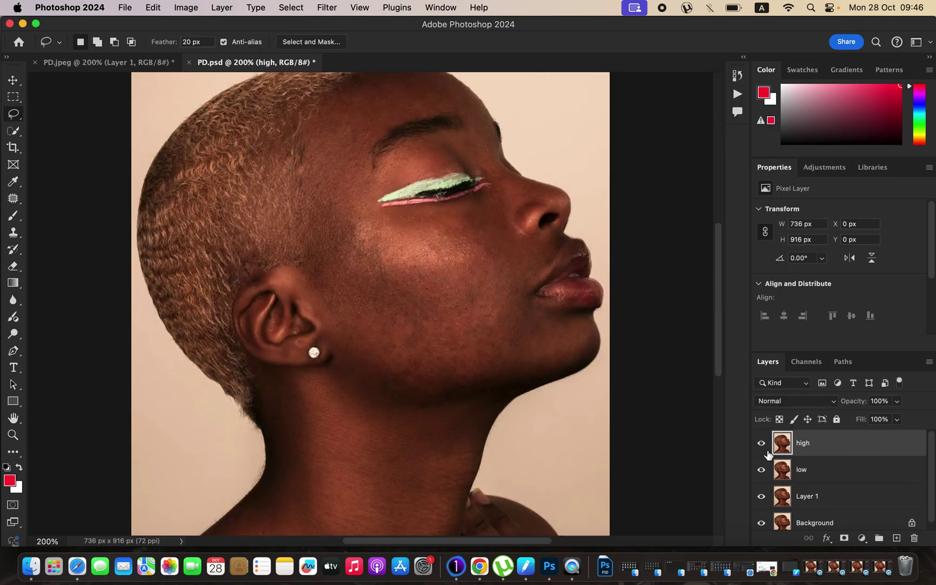
pyautogui.click(186, 7)
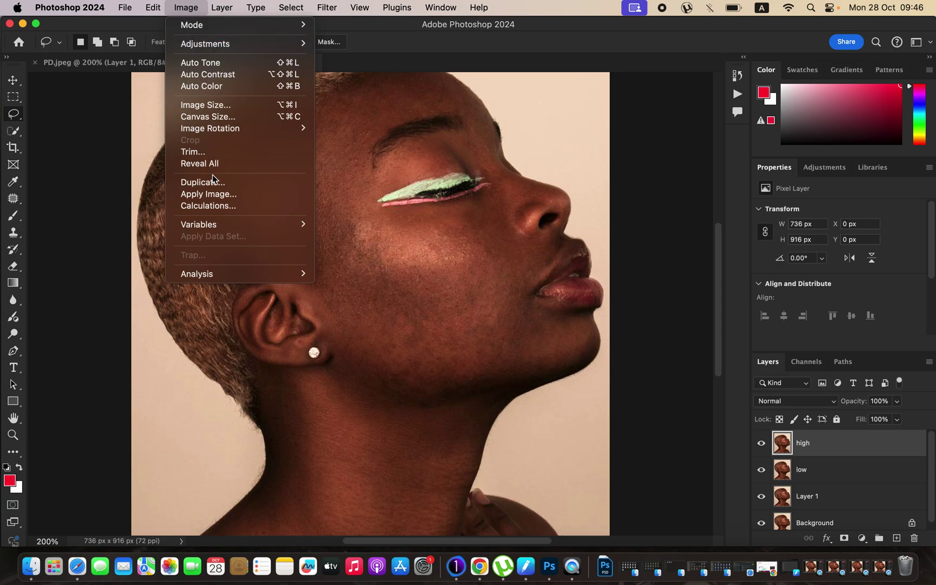
pyautogui.click(219, 194)
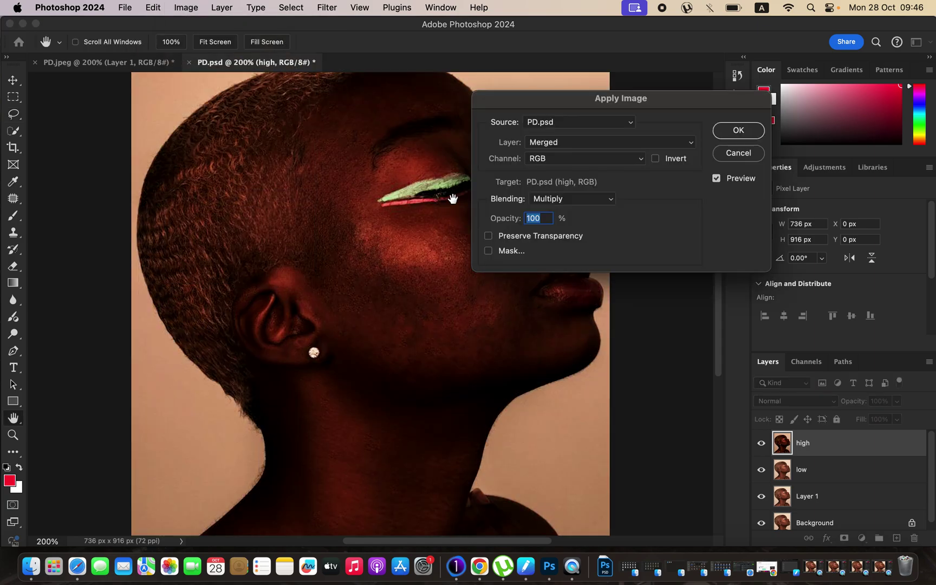
pyautogui.click(586, 144)
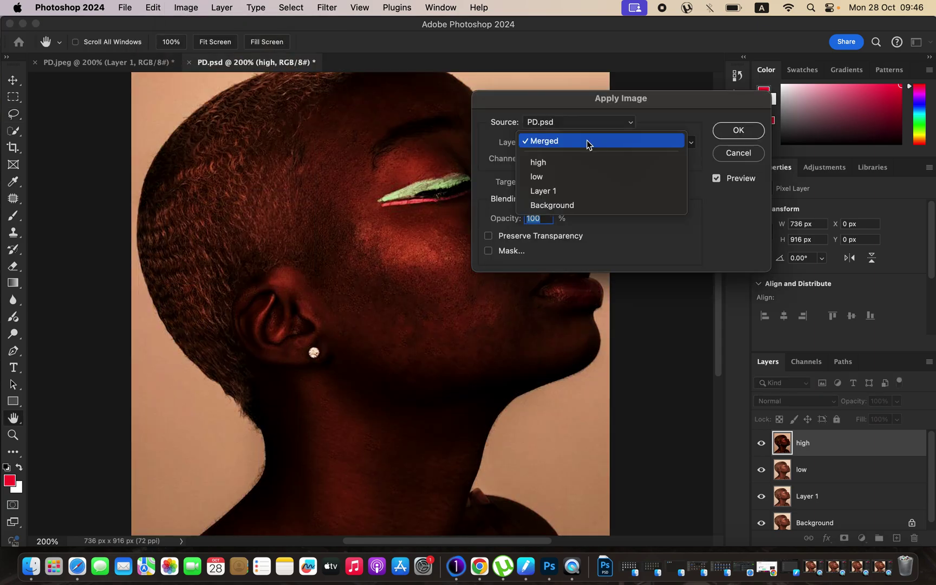
pyautogui.click(581, 178)
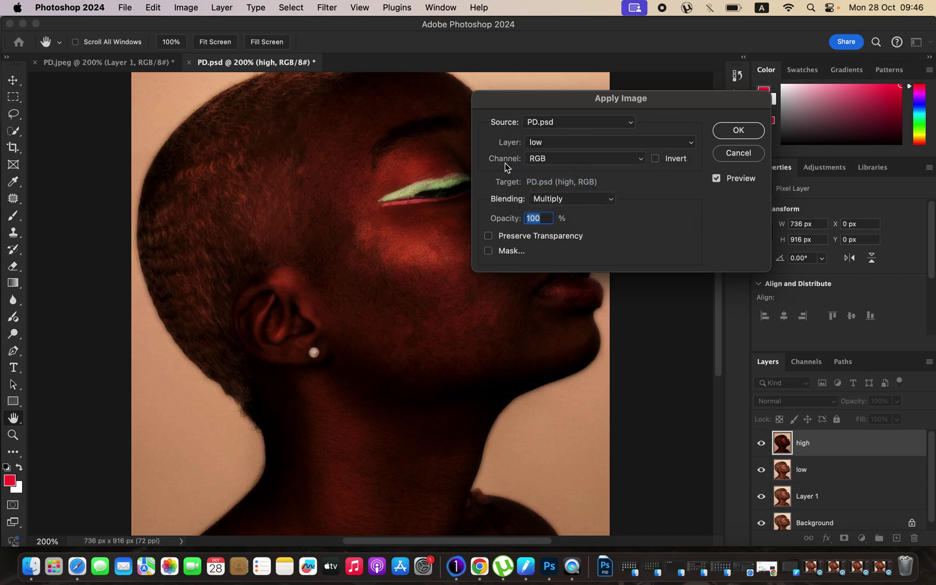
pyautogui.click(584, 200)
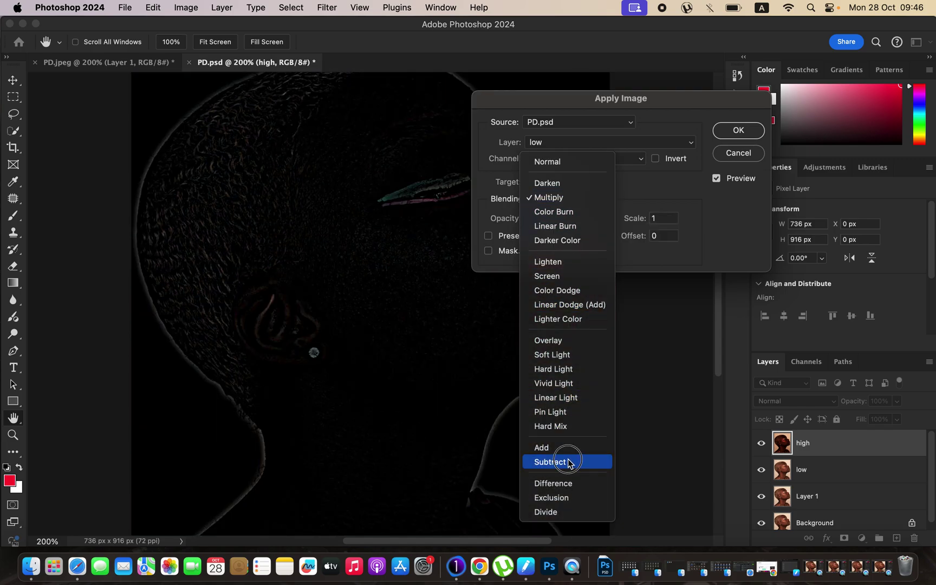
pyautogui.click(568, 461)
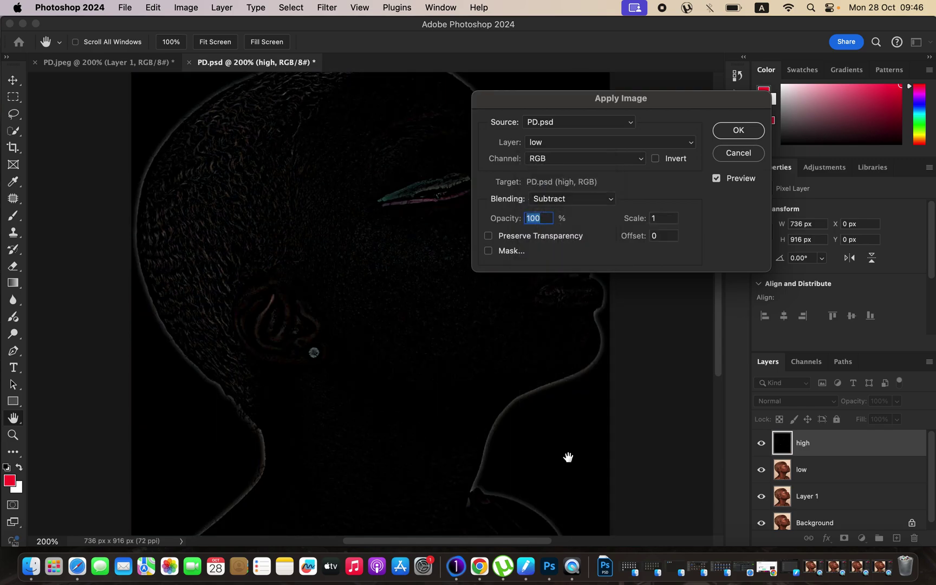
# Set the Apply Image scale to 2 and the offset to 128
pyautogui.doubleClick(663, 219)
pyautogui.write('2')
pyautogui.doubleClick(667, 235)
pyautogui.write('128')
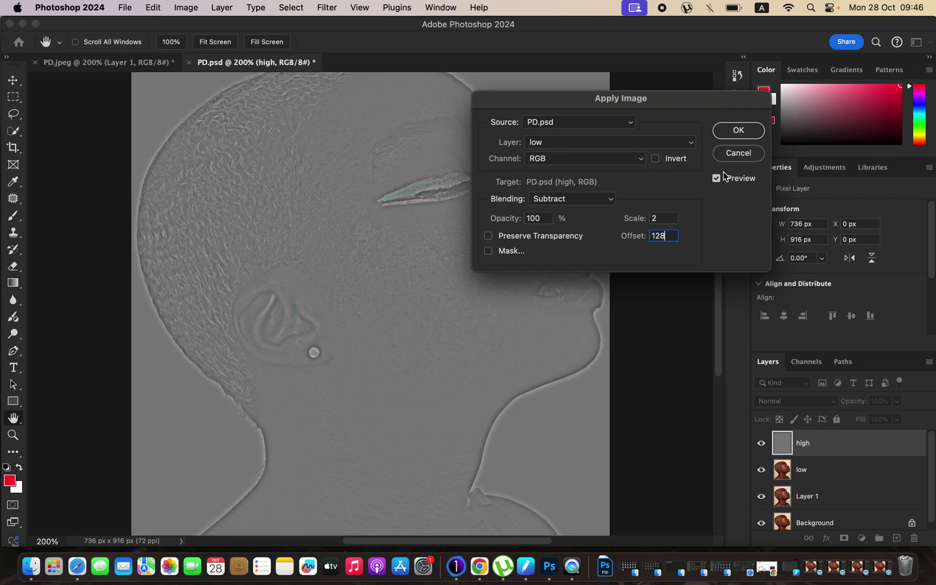
# Apply the Apply Image settings to the high layer and set its blend mode to Linear Light
pyautogui.click(738, 130)
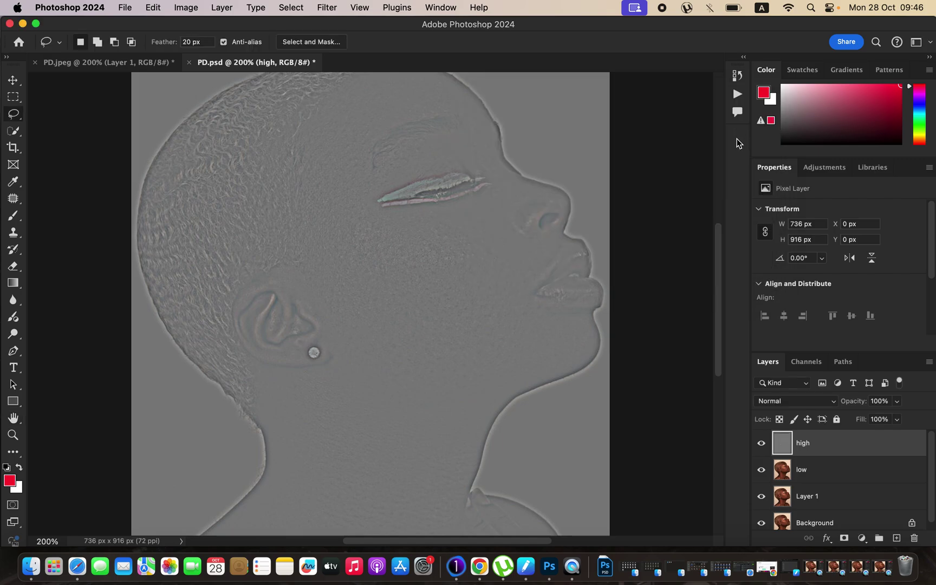
pyautogui.click(806, 401)
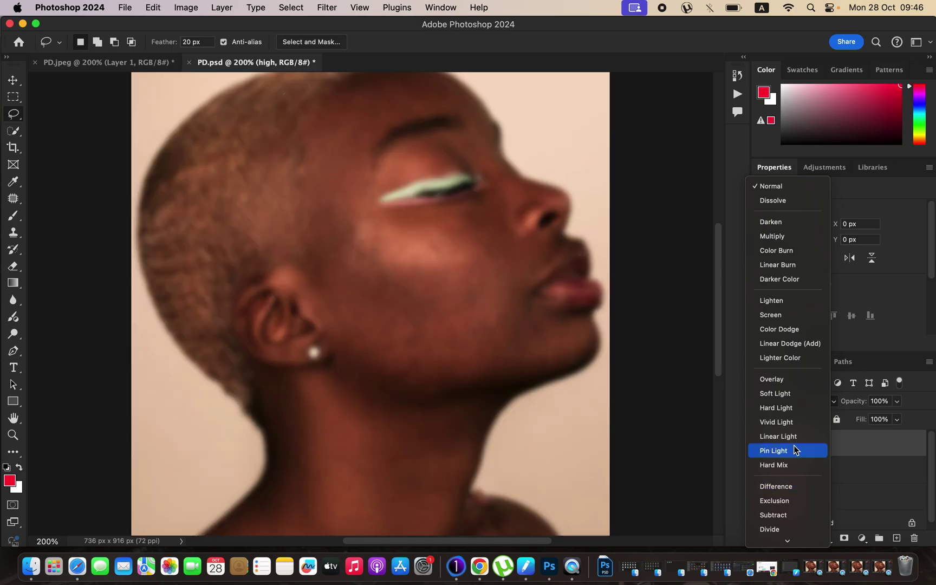
pyautogui.click(794, 439)
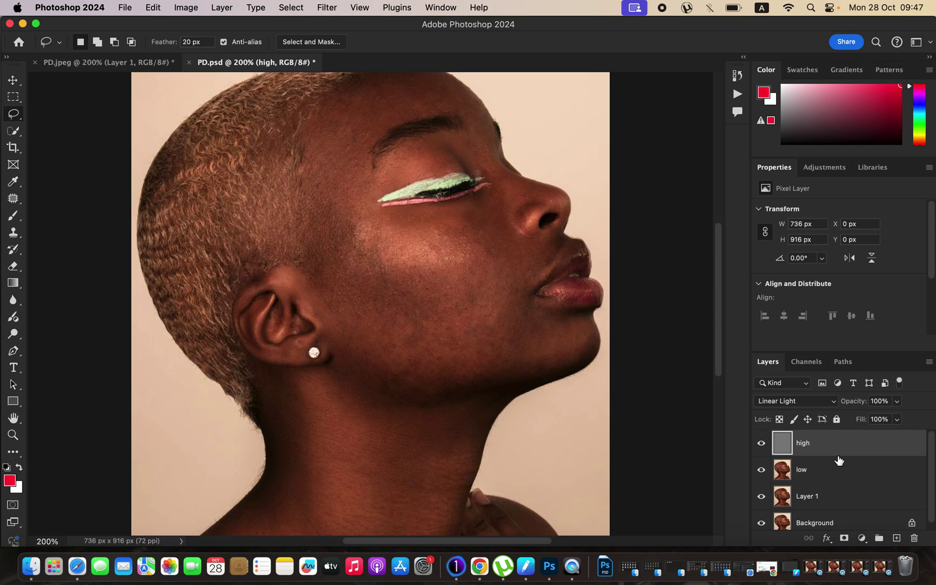
# Group the high and low layers together and expand the group
pyautogui.keyDown('shift'); pyautogui.click(853, 476); pyautogui.keyUp('shift')
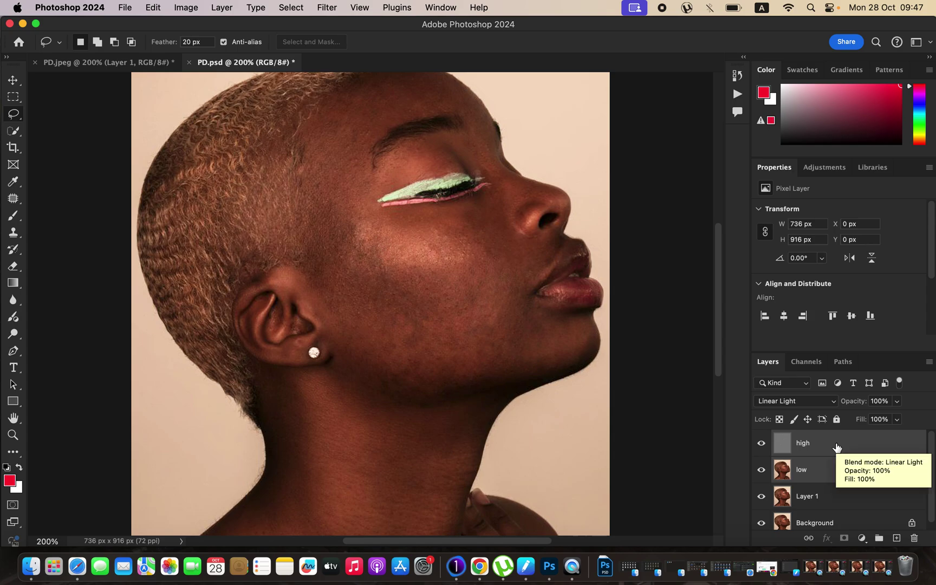
pyautogui.press('super+g')
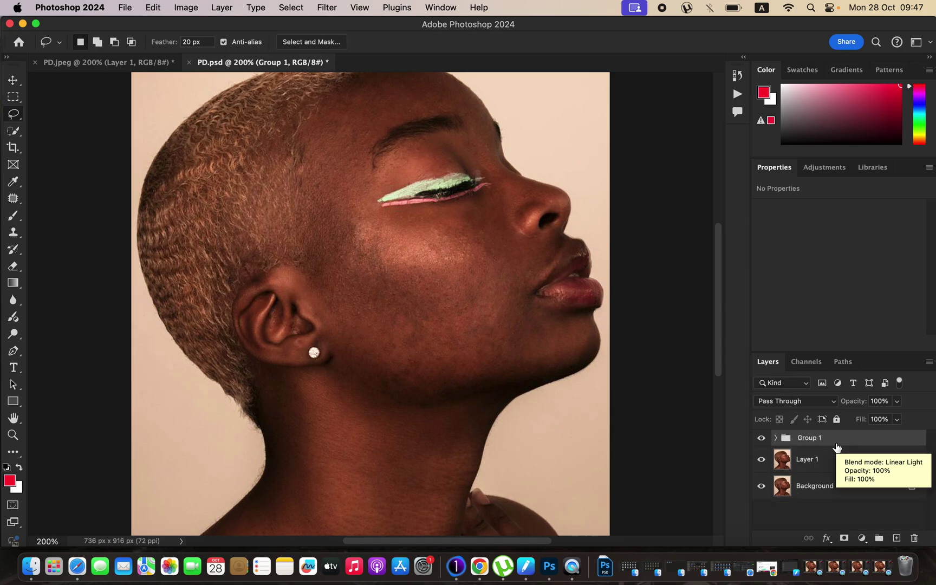
pyautogui.click(776, 439)
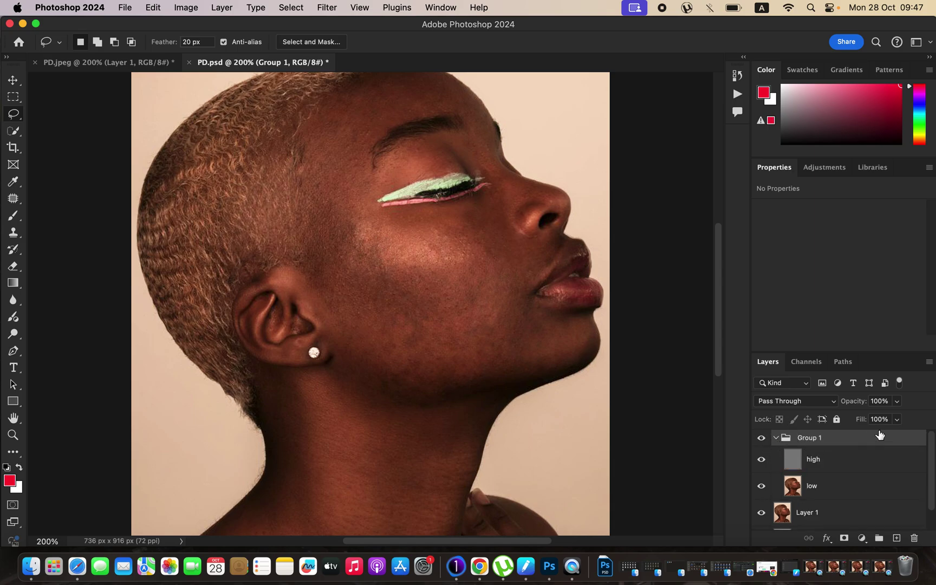
# Select the low layer and hide the high layer so only the blurred tones show
pyautogui.click(860, 495)
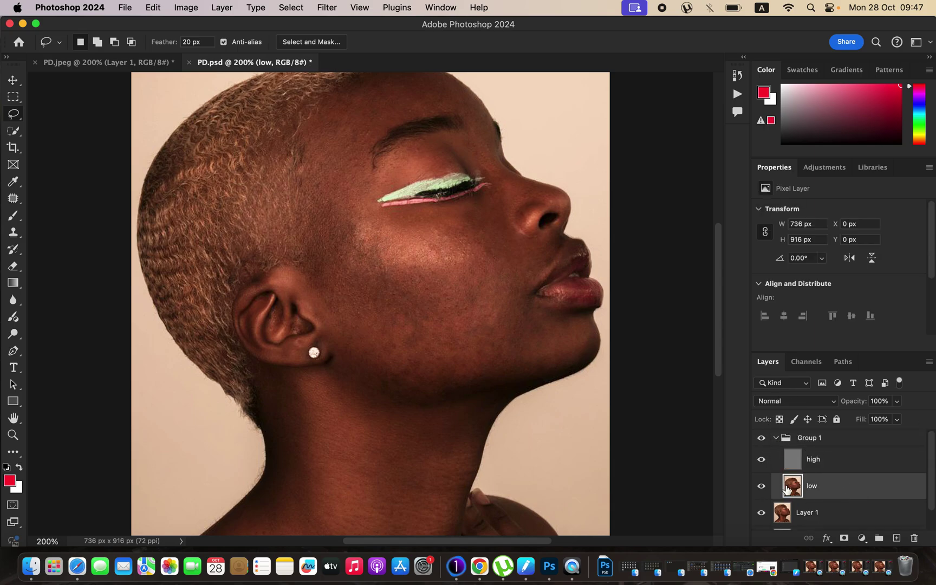
pyautogui.click(761, 460)
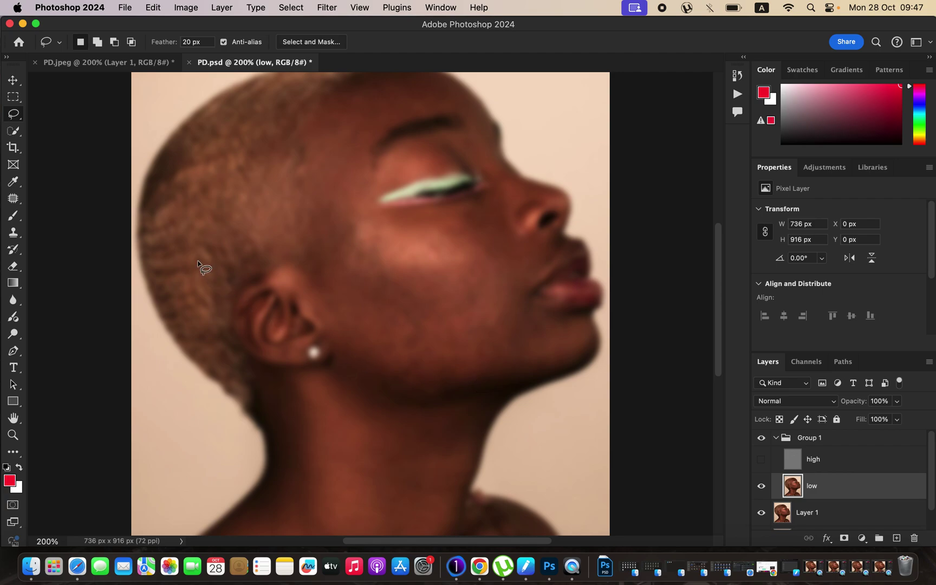
pyautogui.press('super+minus')
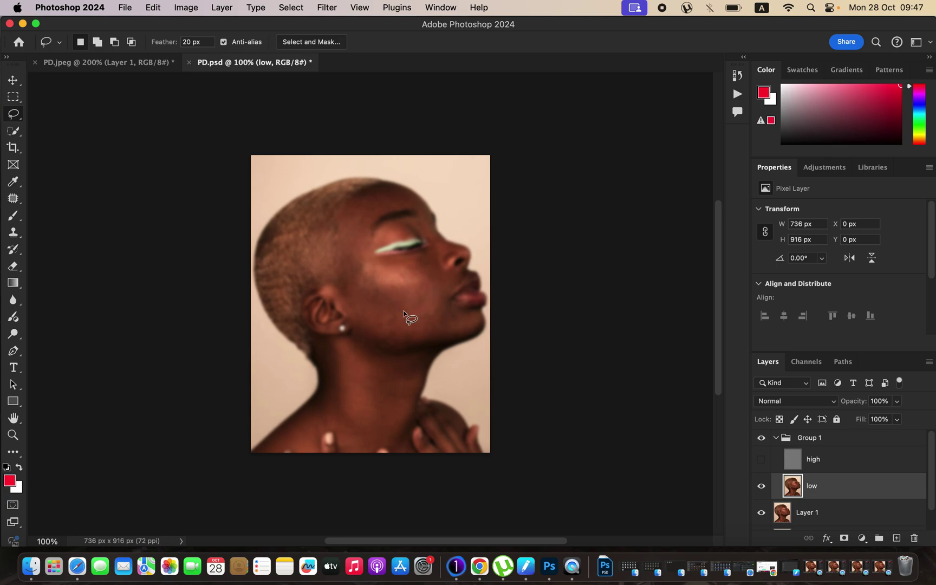
# Activate the Mixer Brush and clean its loaded paint, keeping the soft 80 px brush
pyautogui.click(8, 223)
pyautogui.rightClick(13, 218)
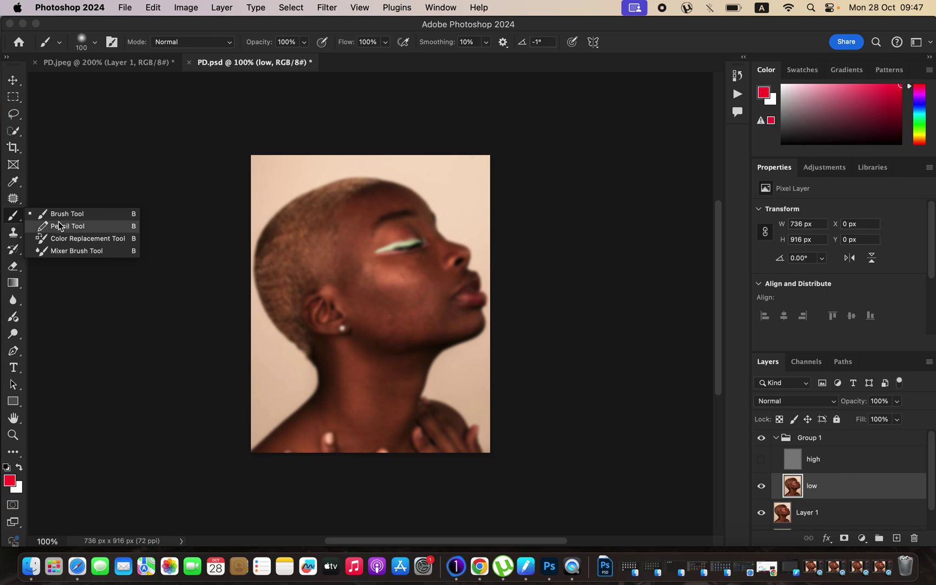
pyautogui.click(71, 250)
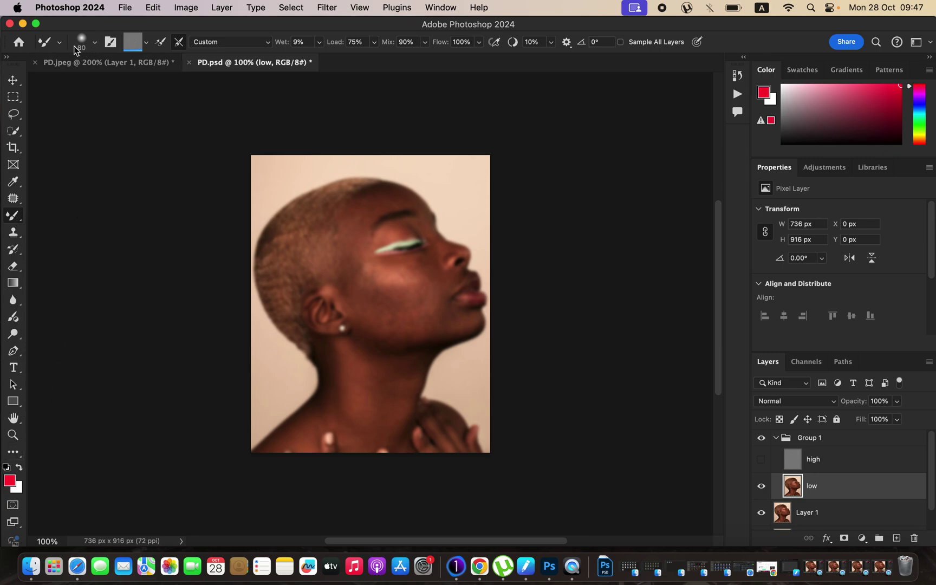
pyautogui.click(95, 44)
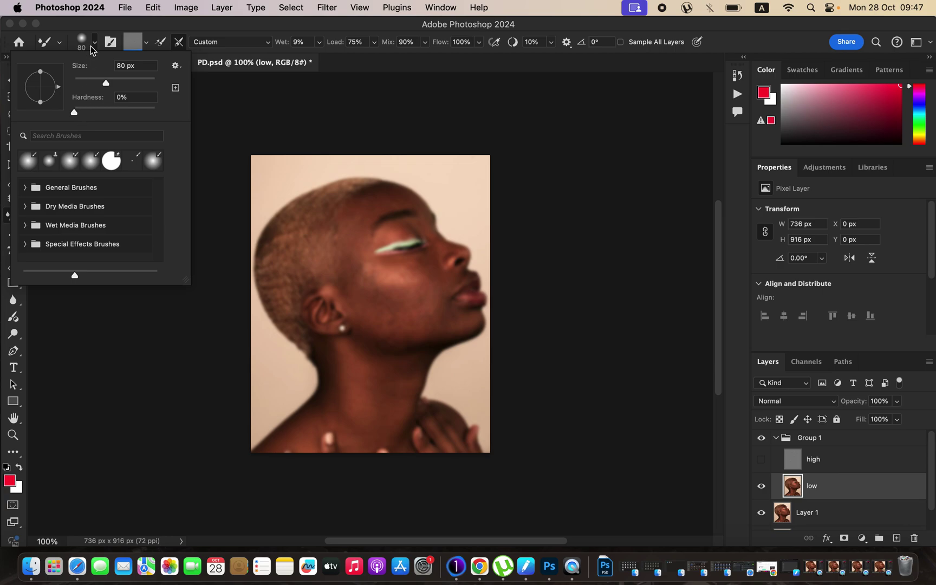
pyautogui.click(102, 48)
pyautogui.click(146, 43)
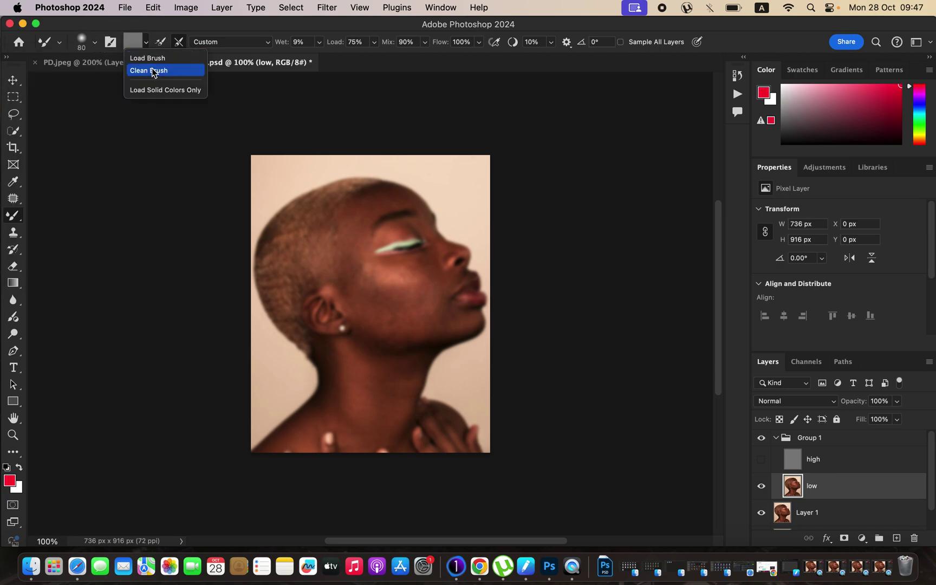
pyautogui.click(153, 71)
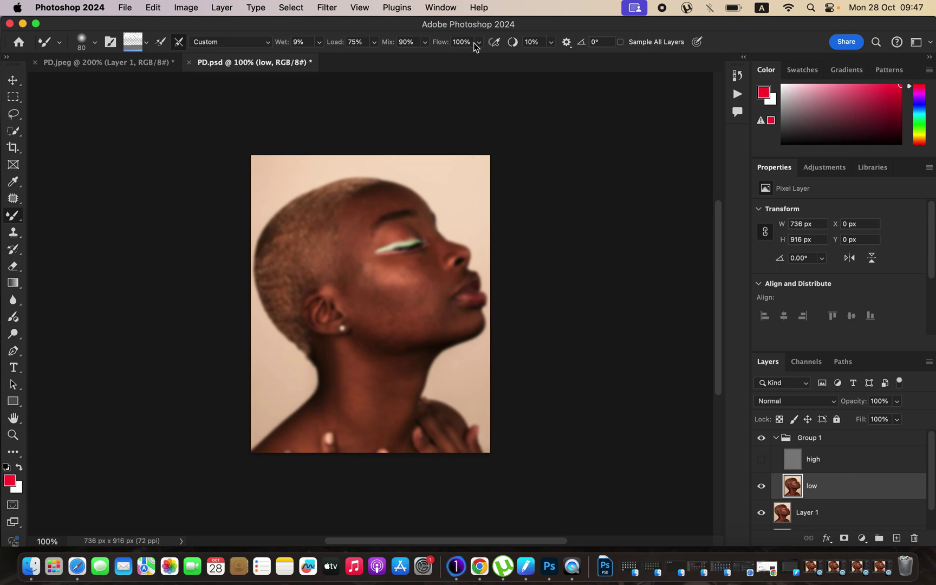
# Smooth the uneven tones on the cheek of the low layer with a 90 px Mixer Brush
pyautogui.press('super+minus')
pyautogui.press('super+plus')
pyautogui.press(']')
pyautogui.press('[')
pyautogui.moveTo(376, 303)
pyautogui.mouseDown()
pyautogui.moveTo(351, 285)
pyautogui.moveTo(362, 297)
pyautogui.moveTo(358, 291)
pyautogui.moveTo(408, 303)
pyautogui.moveTo(367, 296)
pyautogui.moveTo(347, 279)
pyautogui.moveTo(424, 306)
pyautogui.moveTo(415, 318)
pyautogui.moveTo(384, 316)
pyautogui.moveTo(405, 325)
pyautogui.moveTo(376, 332)
pyautogui.moveTo(373, 326)
pyautogui.moveTo(437, 325)
pyautogui.moveTo(383, 332)
pyautogui.moveTo(355, 314)
pyautogui.moveTo(402, 328)
pyautogui.moveTo(412, 312)
pyautogui.moveTo(453, 323)
pyautogui.moveTo(388, 323)
pyautogui.moveTo(349, 306)
pyautogui.moveTo(341, 291)
pyautogui.moveTo(362, 240)
pyautogui.moveTo(387, 278)
pyautogui.mouseUp()
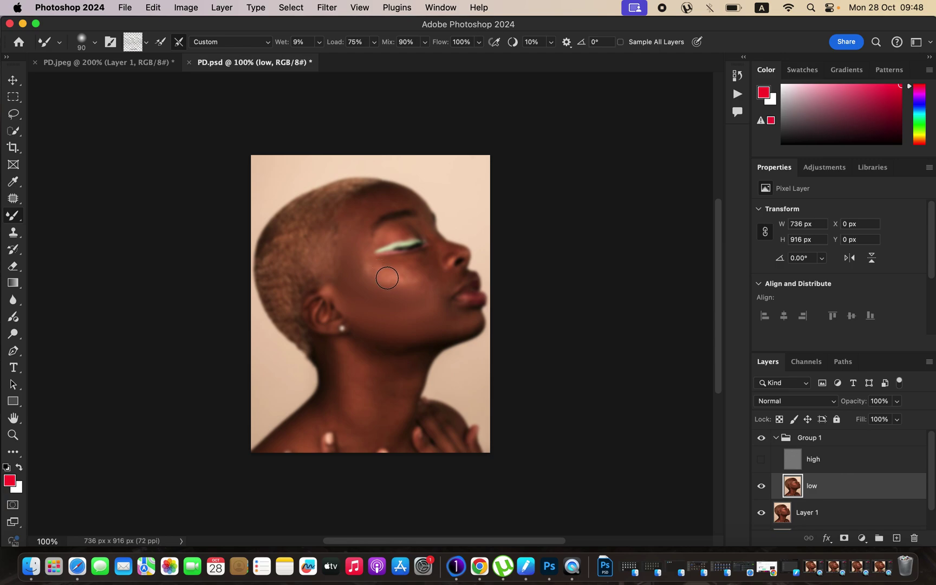
# Blend the cheek highlight, the area beside the mouth and the jaw on the low layer with smaller Mixer Brush sizes
pyautogui.press('[')
pyautogui.press('[')
pyautogui.moveTo(373, 272)
pyautogui.mouseDown()
pyautogui.moveTo(415, 274)
pyautogui.moveTo(403, 287)
pyautogui.mouseUp()
pyautogui.press('[')
pyautogui.press('[')
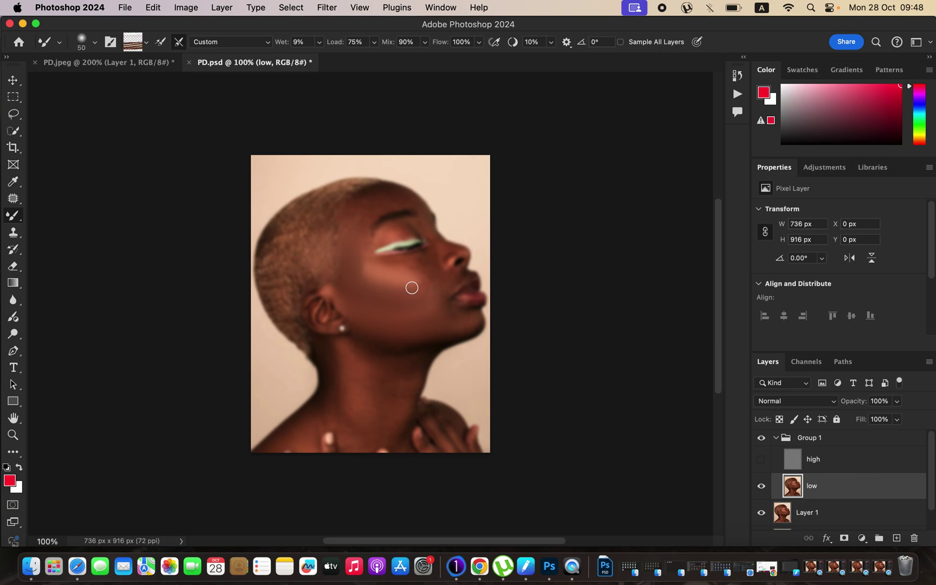
pyautogui.moveTo(411, 288)
pyautogui.mouseDown()
pyautogui.moveTo(362, 272)
pyautogui.moveTo(414, 285)
pyautogui.moveTo(370, 276)
pyautogui.moveTo(357, 263)
pyautogui.moveTo(413, 312)
pyautogui.moveTo(432, 306)
pyautogui.moveTo(446, 321)
pyautogui.moveTo(472, 319)
pyautogui.moveTo(449, 328)
pyautogui.mouseUp()
pyautogui.moveTo(436, 325)
pyautogui.mouseDown()
pyautogui.moveTo(400, 339)
pyautogui.moveTo(363, 333)
pyautogui.moveTo(391, 343)
pyautogui.moveTo(402, 338)
pyautogui.moveTo(359, 320)
pyautogui.mouseUp()
# Compare the face with and without Group 1 while the high layer is shown, and hide the high layer again
pyautogui.click(762, 460)
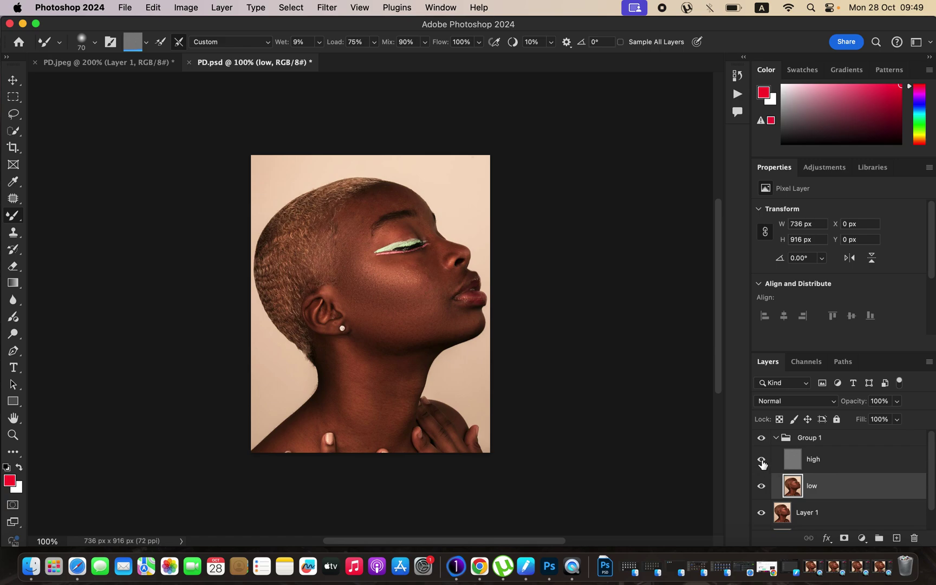
pyautogui.click(761, 438)
pyautogui.click(761, 438)
pyautogui.click(761, 438)
pyautogui.click(762, 439)
pyautogui.click(761, 460)
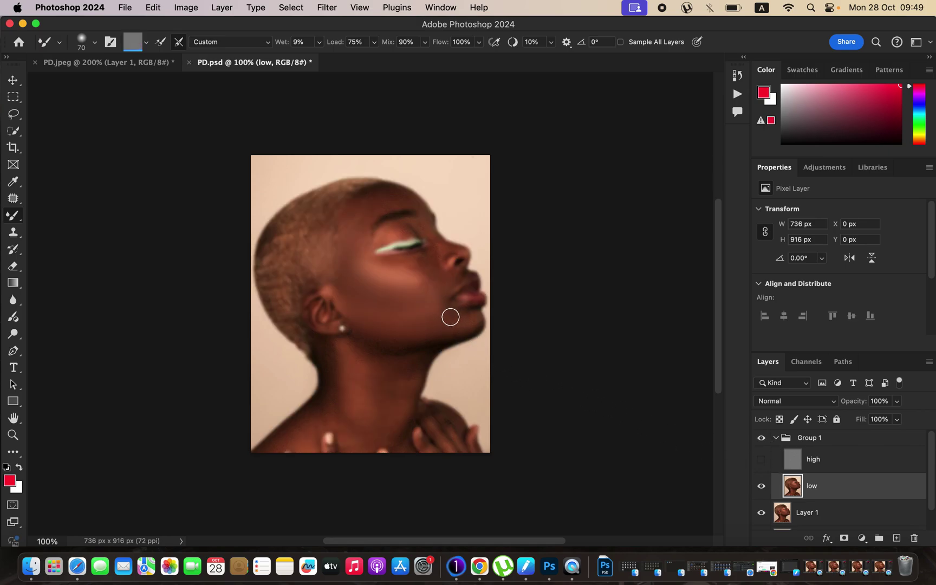
# Even out the jaw and lower cheek tones on the low layer with the Mixer Brush
pyautogui.press('super+equal')
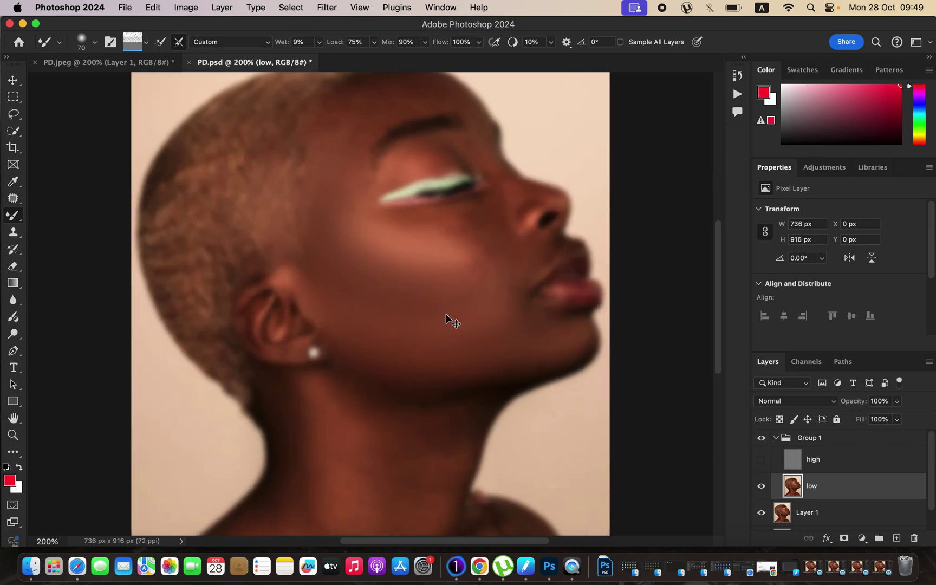
pyautogui.press('super+minus')
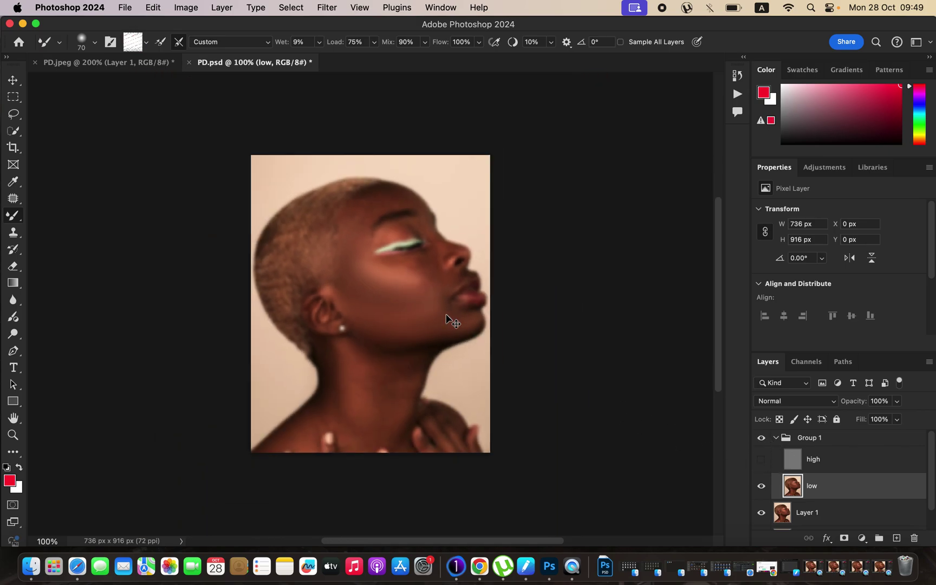
pyautogui.moveTo(437, 325)
pyautogui.mouseDown()
pyautogui.moveTo(471, 320)
pyautogui.moveTo(384, 350)
pyautogui.moveTo(394, 347)
pyautogui.moveTo(402, 375)
pyautogui.moveTo(418, 330)
pyautogui.moveTo(383, 305)
pyautogui.moveTo(409, 306)
pyautogui.moveTo(369, 302)
pyautogui.mouseUp()
pyautogui.press(']')
pyautogui.press(']')
pyautogui.moveTo(423, 309); pyautogui.dragTo(383, 305)
# Blend the forehead, the temple and the cheek below the eye on the low layer, starting with an 80 px Mixer Brush
pyautogui.press('[')
pyautogui.press(']')
pyautogui.press('[')
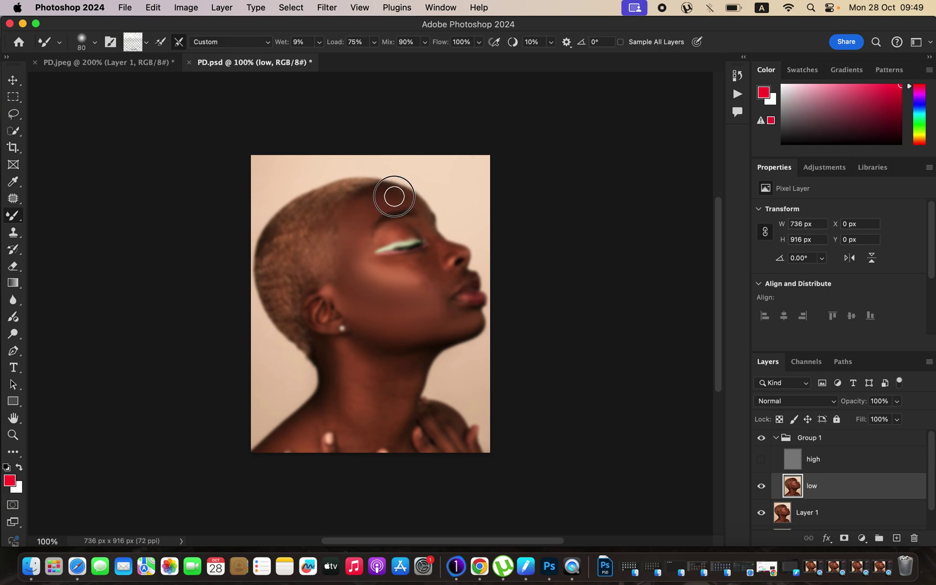
pyautogui.moveTo(396, 196)
pyautogui.mouseDown()
pyautogui.moveTo(374, 192)
pyautogui.moveTo(393, 197)
pyautogui.moveTo(379, 198)
pyautogui.moveTo(378, 209)
pyautogui.moveTo(381, 192)
pyautogui.moveTo(370, 192)
pyautogui.moveTo(385, 194)
pyautogui.mouseUp()
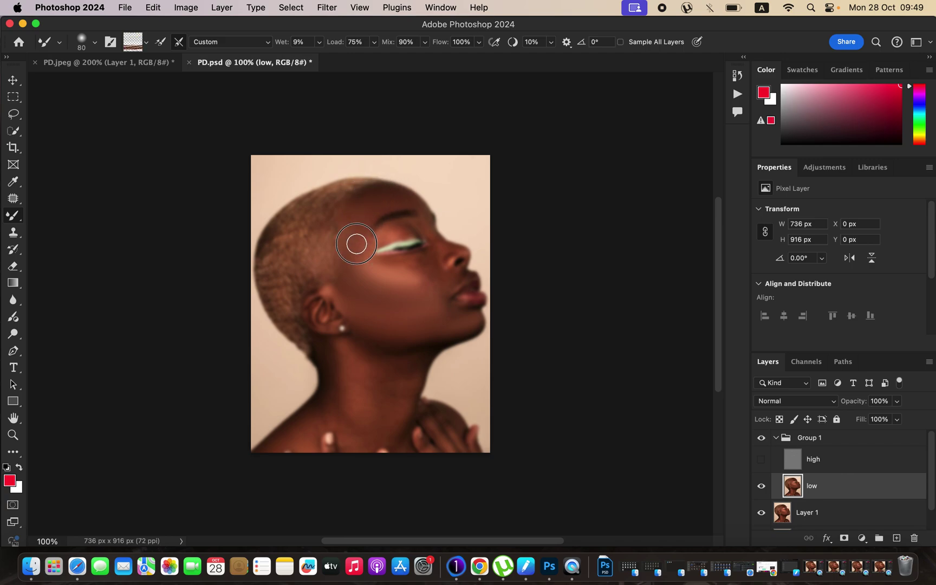
pyautogui.moveTo(361, 246)
pyautogui.mouseDown()
pyautogui.moveTo(351, 245)
pyautogui.moveTo(355, 272)
pyautogui.moveTo(387, 281)
pyautogui.moveTo(405, 259)
pyautogui.moveTo(431, 268)
pyautogui.moveTo(431, 278)
pyautogui.moveTo(422, 266)
pyautogui.moveTo(447, 248)
pyautogui.moveTo(422, 211)
pyautogui.moveTo(426, 234)
pyautogui.moveTo(413, 225)
pyautogui.moveTo(436, 253)
pyautogui.moveTo(411, 259)
pyautogui.moveTo(431, 263)
pyautogui.moveTo(446, 287)
pyautogui.moveTo(455, 273)
pyautogui.moveTo(468, 278)
pyautogui.moveTo(439, 299)
pyautogui.moveTo(445, 309)
pyautogui.moveTo(435, 310)
pyautogui.moveTo(445, 315)
pyautogui.moveTo(429, 333)
pyautogui.moveTo(414, 315)
pyautogui.moveTo(412, 265)
pyautogui.moveTo(427, 284)
pyautogui.mouseUp()
pyautogui.press('[')
pyautogui.press('[')
pyautogui.press(']')
pyautogui.press(']')
pyautogui.press(']')
# Check the smoothed skin against the version without Group 1, showing the high layer only for the comparison
pyautogui.click(761, 459)
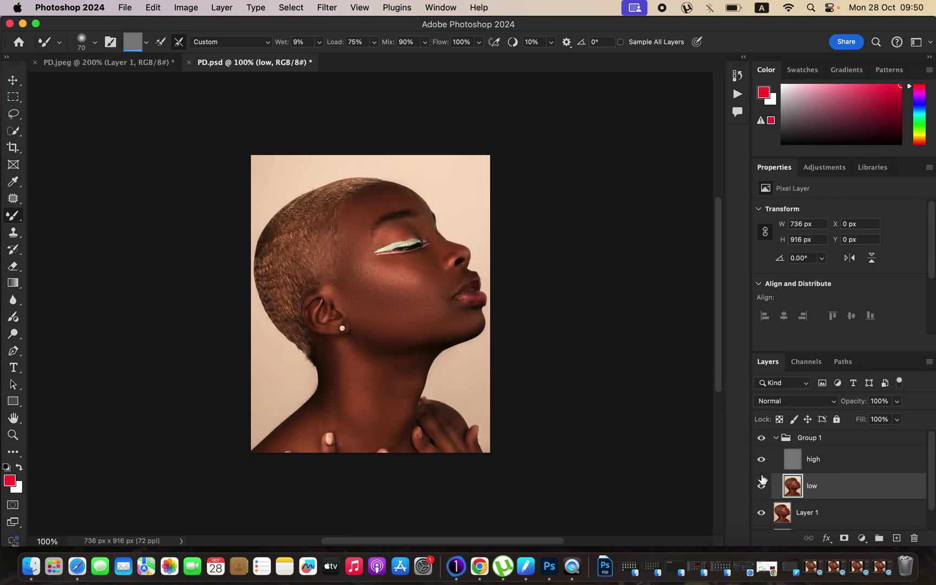
pyautogui.click(762, 439)
pyautogui.click(762, 438)
pyautogui.click(762, 438)
pyautogui.click(762, 439)
pyautogui.click(761, 460)
# Smooth the neck and hand tones on the low layer with a 125 px Mixer Brush
pyautogui.keyDown('alt'); pyautogui.click(400, 384); pyautogui.keyUp('alt')
pyautogui.press(']')
pyautogui.press(']')
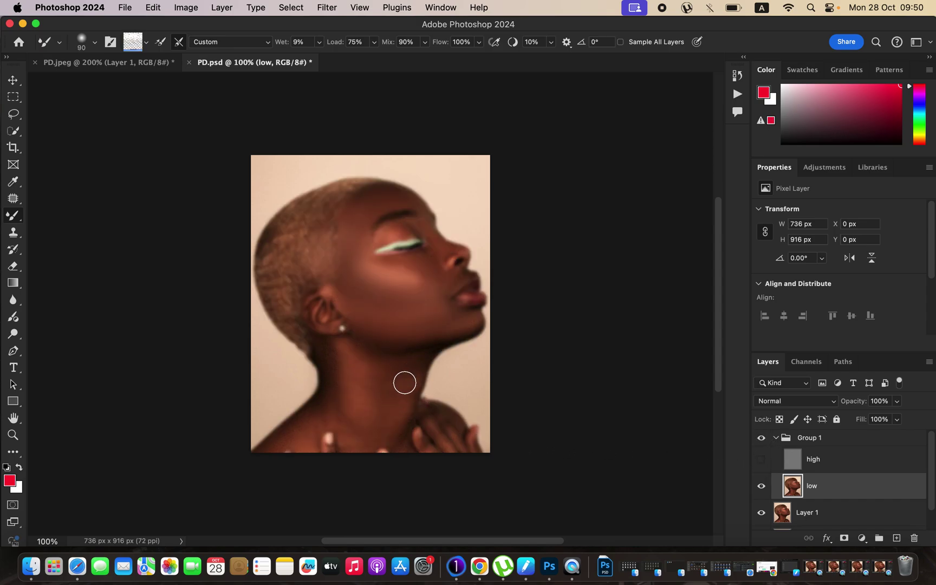
pyautogui.press(']')
pyautogui.press(']')
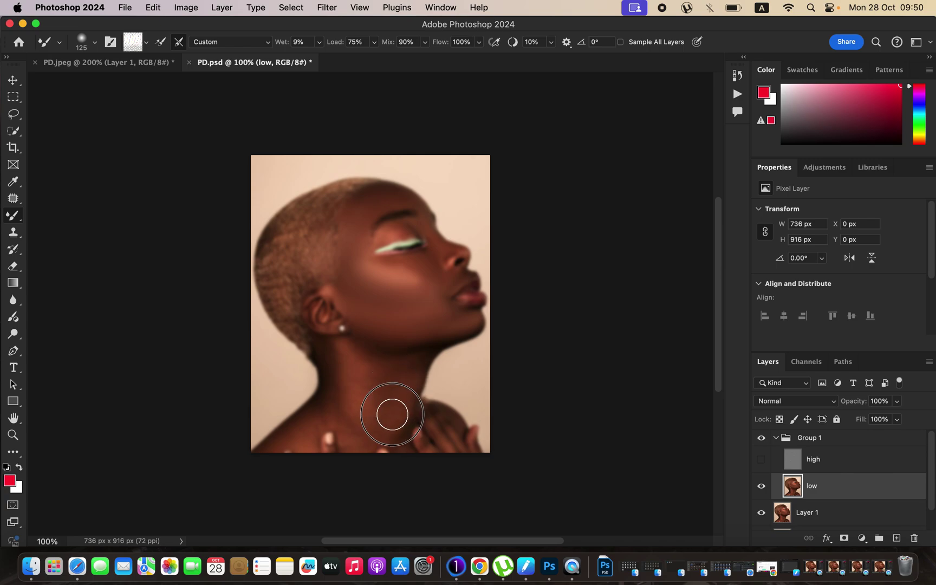
pyautogui.moveTo(386, 395)
pyautogui.mouseDown()
pyautogui.moveTo(360, 370)
pyautogui.moveTo(356, 390)
pyautogui.moveTo(378, 370)
pyautogui.moveTo(406, 374)
pyautogui.moveTo(392, 391)
pyautogui.moveTo(332, 397)
pyautogui.moveTo(332, 410)
pyautogui.moveTo(371, 431)
pyautogui.moveTo(349, 429)
pyautogui.moveTo(328, 408)
pyautogui.moveTo(294, 433)
pyautogui.moveTo(343, 418)
pyautogui.moveTo(356, 446)
pyautogui.moveTo(387, 403)
pyautogui.moveTo(404, 435)
pyautogui.moveTo(455, 436)
pyautogui.mouseUp()
# Blend the side of the neck and the forehead with an 80 px Mixer Brush, and show the high layer again
pyautogui.press('[')
pyautogui.press('[')
pyautogui.press('[')
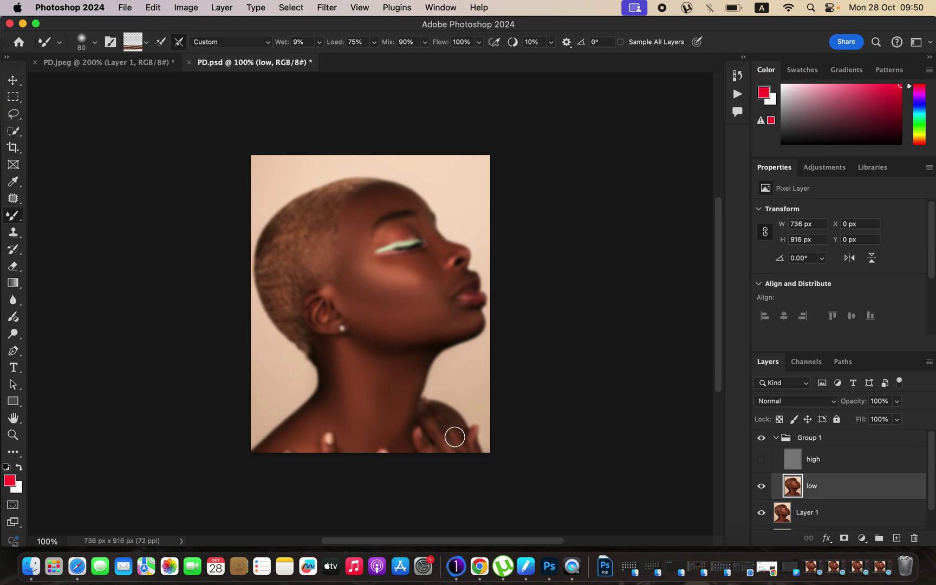
pyautogui.moveTo(409, 403)
pyautogui.mouseDown()
pyautogui.moveTo(419, 358)
pyautogui.moveTo(411, 344)
pyautogui.moveTo(429, 339)
pyautogui.moveTo(360, 335)
pyautogui.mouseUp()
pyautogui.moveTo(400, 239)
pyautogui.mouseDown()
pyautogui.moveTo(393, 226)
pyautogui.moveTo(360, 234)
pyautogui.moveTo(366, 213)
pyautogui.moveTo(392, 194)
pyautogui.moveTo(406, 198)
pyautogui.mouseUp()
pyautogui.click(761, 460)
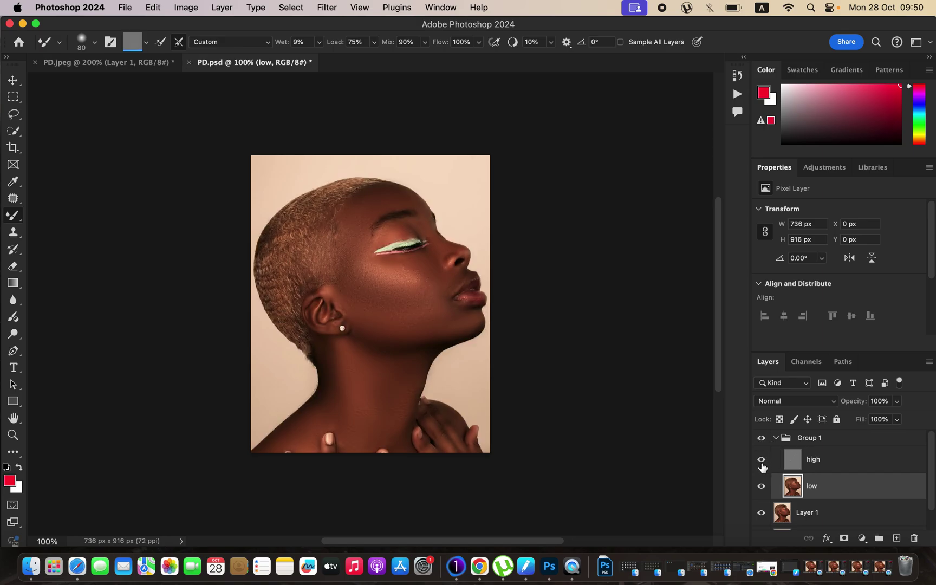
# Compare the retouched portrait with the original by isolating the Background layer and restoring all layers
pyautogui.press('super+plus')
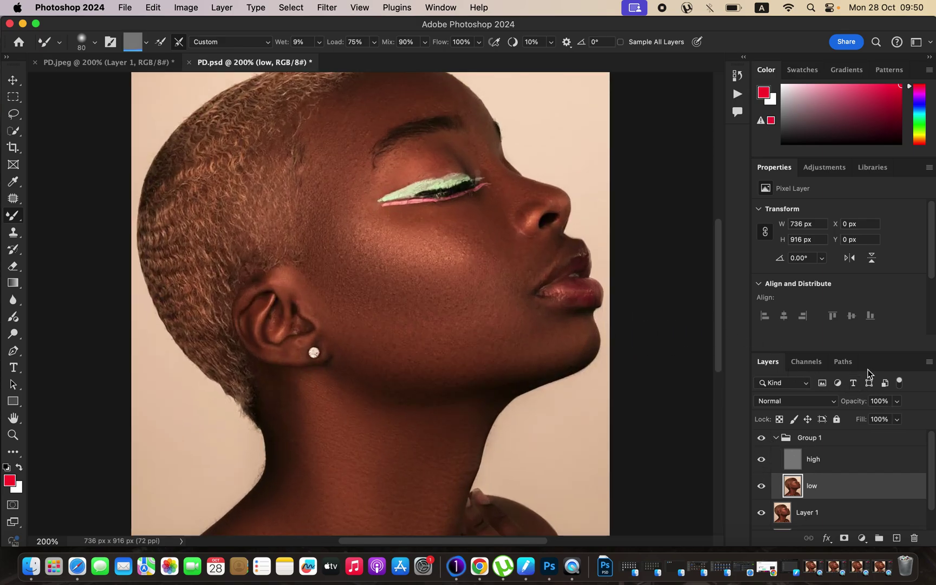
pyautogui.press('super+minus')
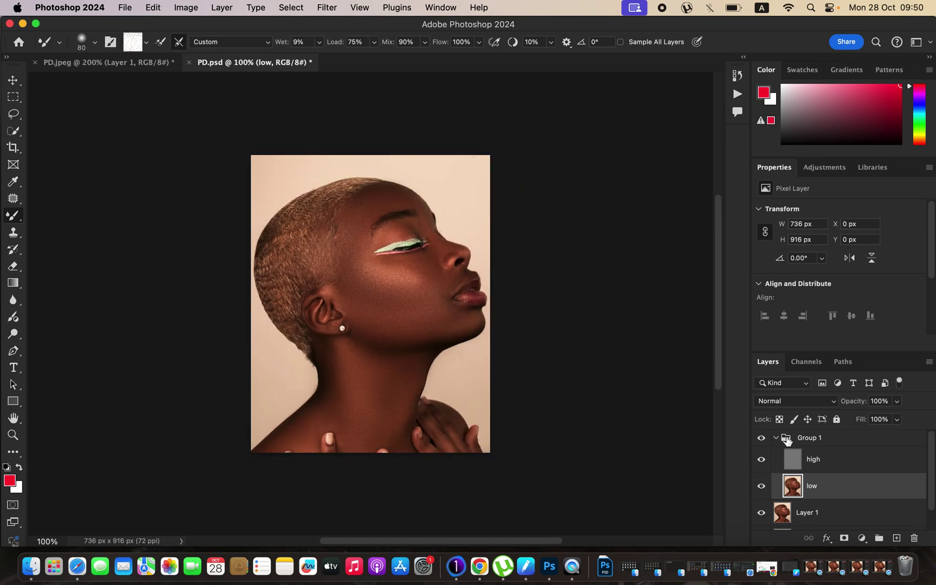
pyautogui.scroll(-2, 933, 470)
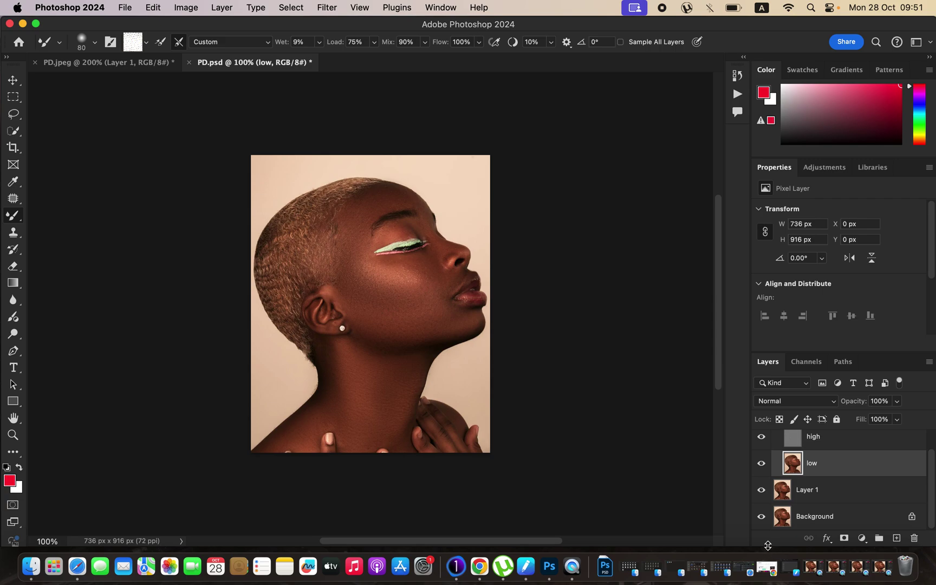
pyautogui.keyDown('alt'); pyautogui.click(761, 517); pyautogui.keyUp('alt')
pyautogui.keyDown('alt'); pyautogui.click(761, 517); pyautogui.keyUp('alt')
pyautogui.keyDown('alt'); pyautogui.click(762, 517); pyautogui.keyUp('alt')
pyautogui.keyDown('alt'); pyautogui.click(763, 516); pyautogui.keyUp('alt')
# Select the high layer and activate the Clone Stamp with sampling limited to Current Layer
pyautogui.press('super+equal')
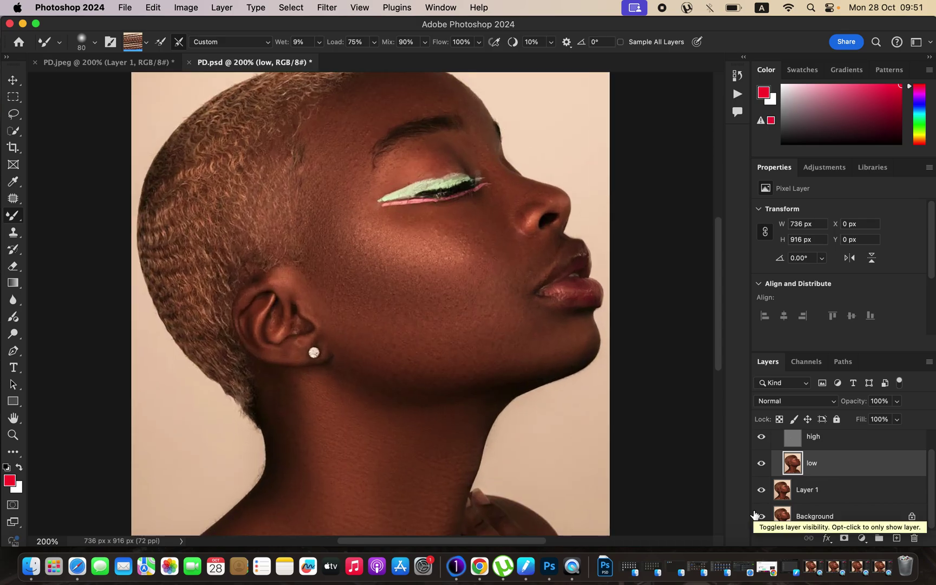
pyautogui.click(835, 441)
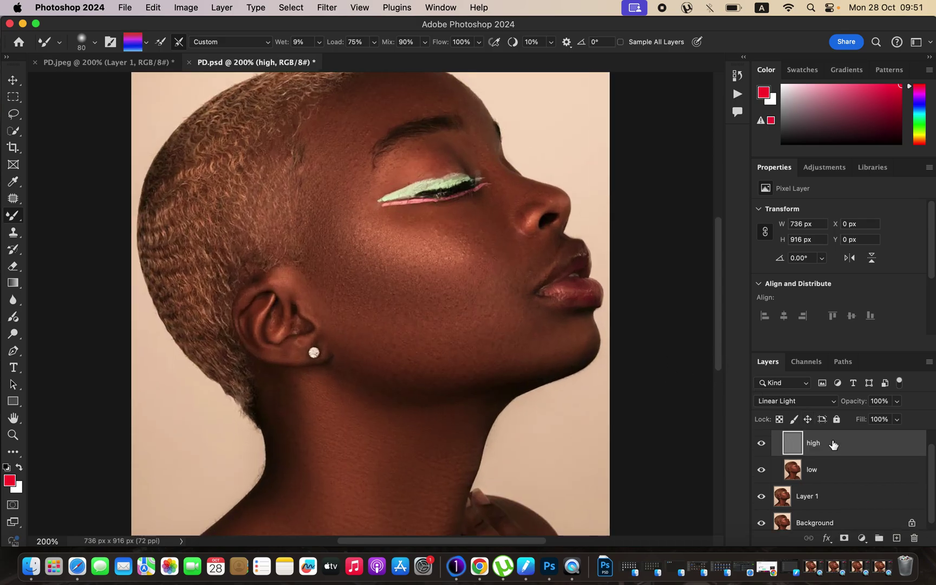
pyautogui.click(13, 233)
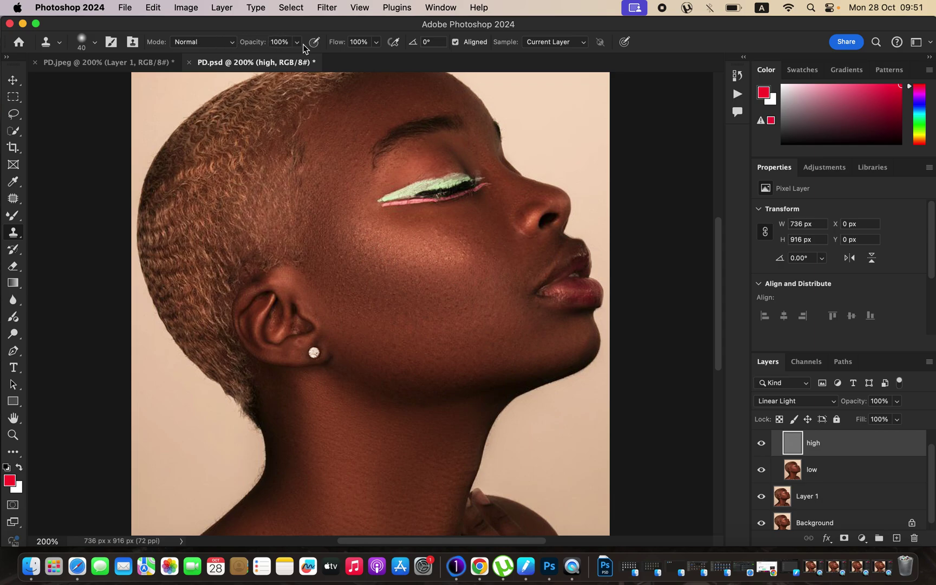
pyautogui.click(550, 43)
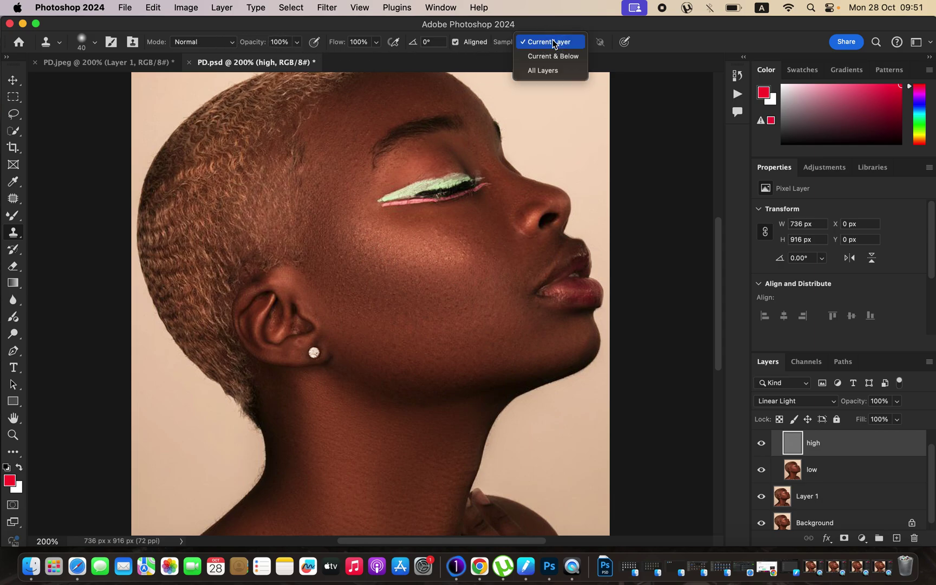
pyautogui.click(551, 44)
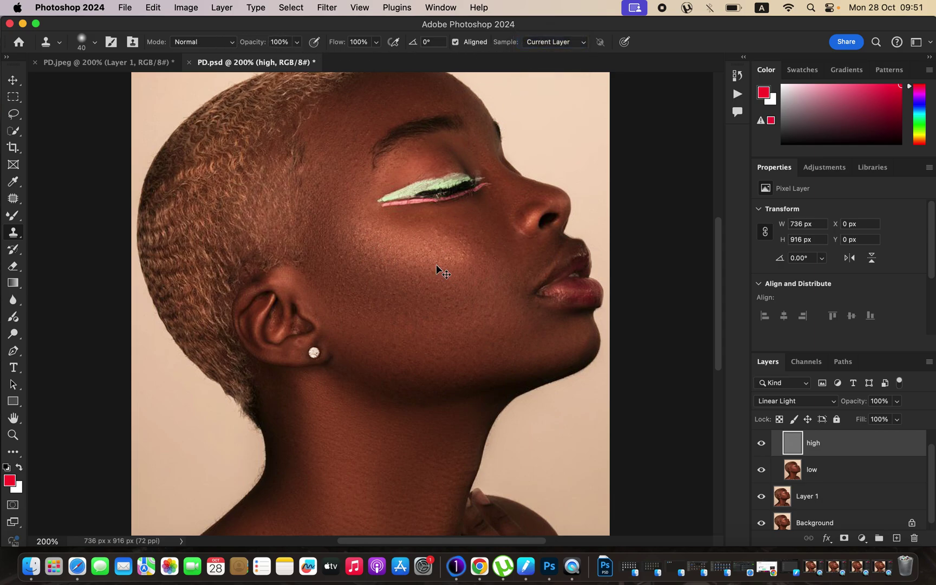
# Clone clean skin texture over the pores and spots on the middle cheek of the high layer with a small brush
pyautogui.press('super+equal')
pyautogui.press('super+equal')
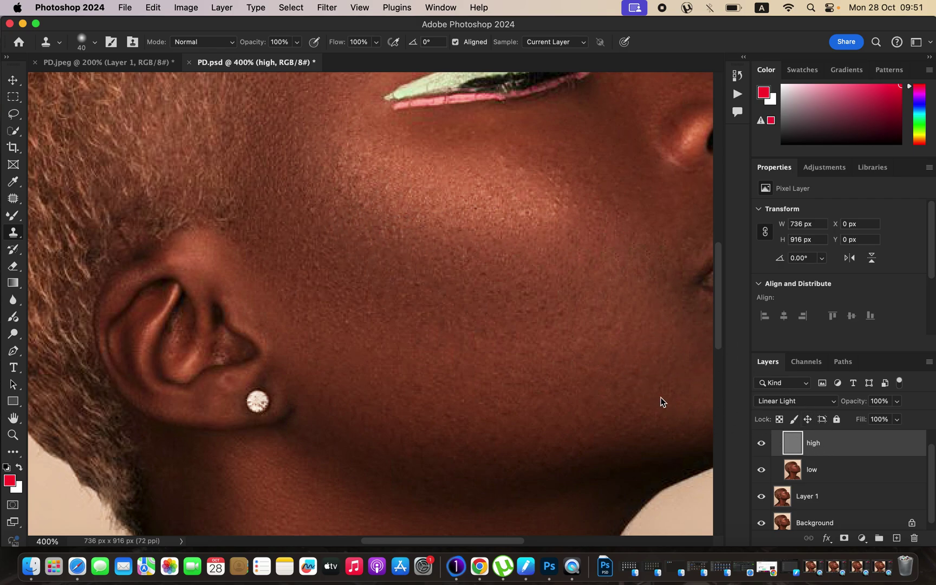
pyautogui.press('[')
pyautogui.press('[')
pyautogui.press('[')
pyautogui.keyDown('alt'); pyautogui.click(575, 316); pyautogui.keyUp('alt')
pyautogui.keyDown('alt'); pyautogui.click(569, 326); pyautogui.keyUp('alt')
pyautogui.click(551, 316)
pyautogui.keyDown('alt'); pyautogui.click(554, 314); pyautogui.keyUp('alt')
pyautogui.click(545, 307)
pyautogui.keyDown('alt'); pyautogui.click(550, 313); pyautogui.keyUp('alt')
pyautogui.click(530, 312)
pyautogui.keyDown('alt'); pyautogui.click(543, 311); pyautogui.keyUp('alt')
pyautogui.click(526, 293)
pyautogui.keyDown('alt'); pyautogui.click(536, 303); pyautogui.keyUp('alt')
pyautogui.click(522, 285)
pyautogui.keyDown('alt'); pyautogui.click(537, 287); pyautogui.keyUp('alt')
pyautogui.click(531, 270)
pyautogui.keyDown('alt'); pyautogui.click(535, 297); pyautogui.keyUp('alt')
pyautogui.click(526, 296)
pyautogui.keyDown('alt'); pyautogui.click(516, 297); pyautogui.keyUp('alt')
pyautogui.click(503, 292)
# Clone clean texture over the spots by the cheek highlight on the high layer, and review the whole portrait
pyautogui.keyDown('alt'); pyautogui.click(352, 335); pyautogui.keyUp('alt')
pyautogui.keyDown('alt'); pyautogui.click(352, 336); pyautogui.keyUp('alt')
pyautogui.keyDown('alt'); pyautogui.click(370, 316); pyautogui.keyUp('alt')
pyautogui.keyDown('alt'); pyautogui.click(535, 240); pyautogui.keyUp('alt')
pyautogui.click(536, 221)
pyautogui.keyDown('alt'); pyautogui.click(541, 218); pyautogui.keyUp('alt')
pyautogui.click(531, 212)
pyautogui.press('super+minus')
pyautogui.press('super+minus')
pyautogui.press('super+minus')
pyautogui.press('super+minus')
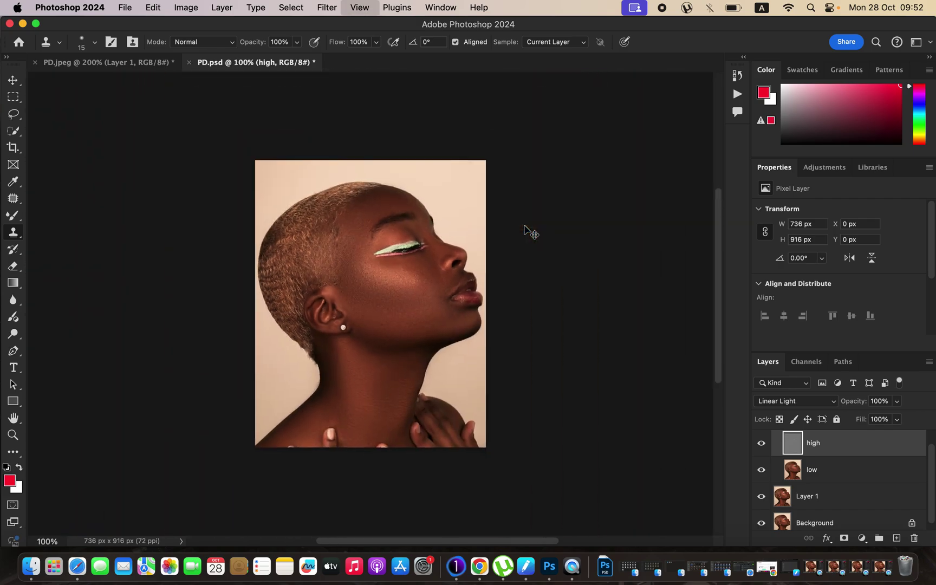
pyautogui.press('super+plus')
pyautogui.press('super+plus')
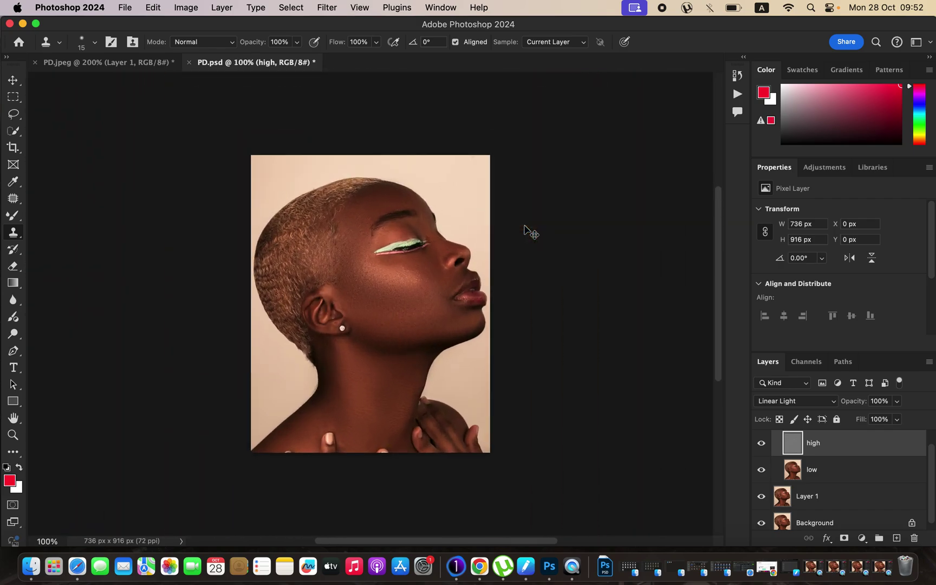